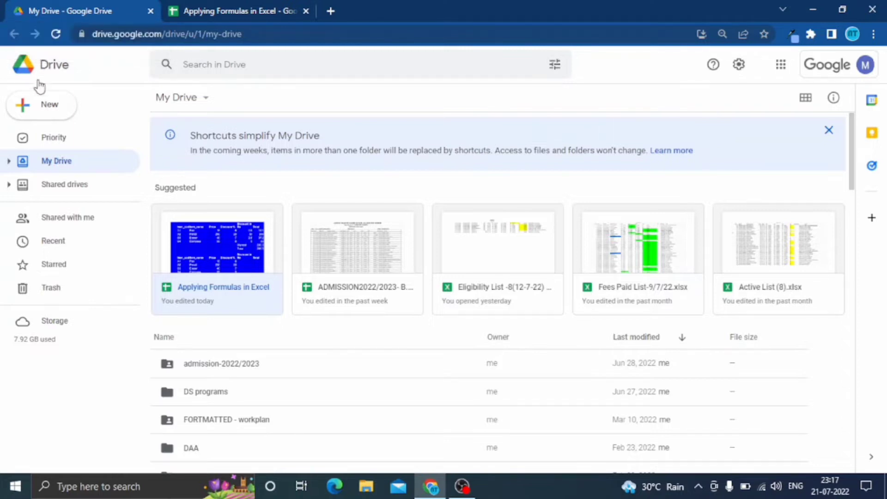
# Step: View the file types Drive can create, and switch to the open "Applying Formulas in Excel" spreadsheet
pyautogui.click(26, 106)
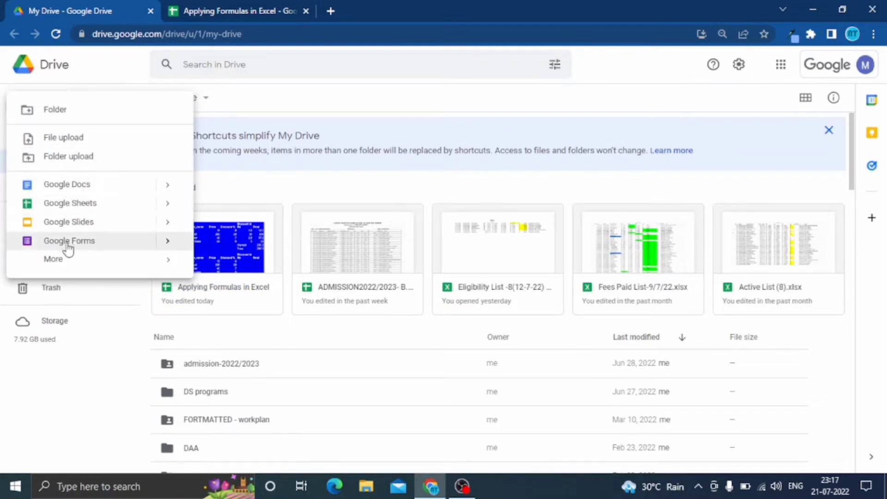
pyautogui.moveTo(60, 259)
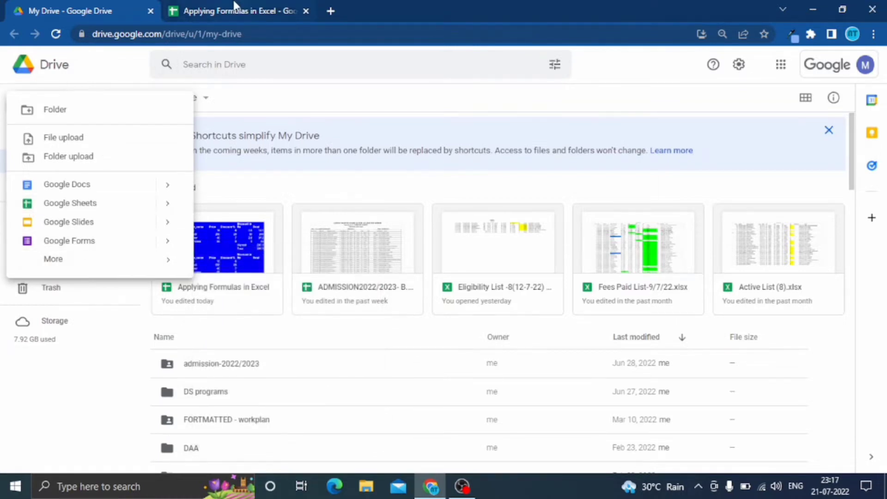
pyautogui.click(220, 15)
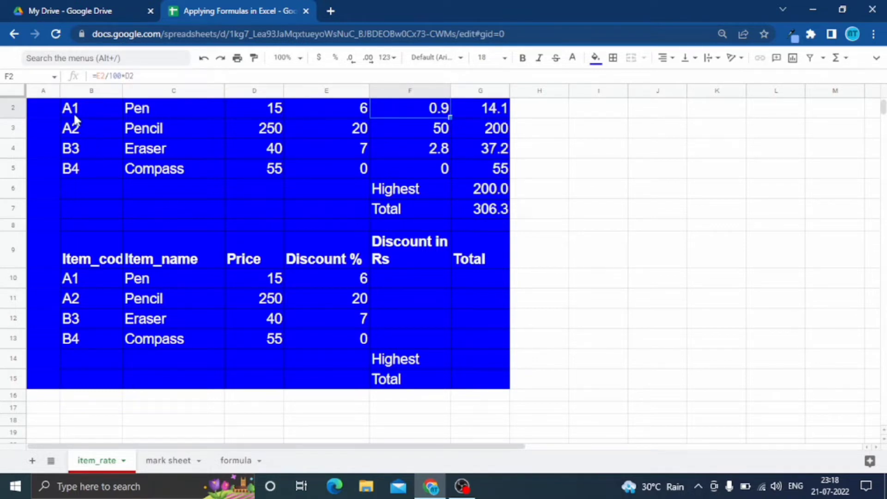
pyautogui.scroll(1, 203, 176)
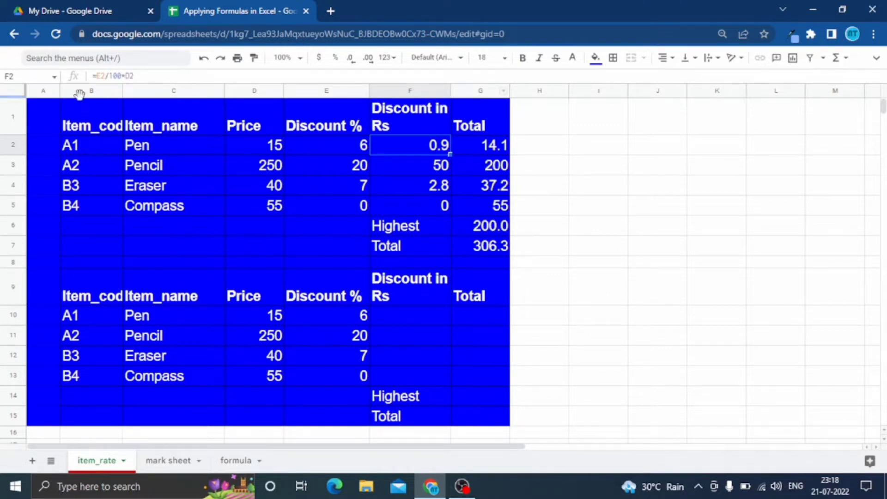
# Step: Examine the column headings, item codes and item names in the first table of the item_rate sheet
pyautogui.click(90, 125)
pyautogui.click(149, 124)
pyautogui.click(242, 121)
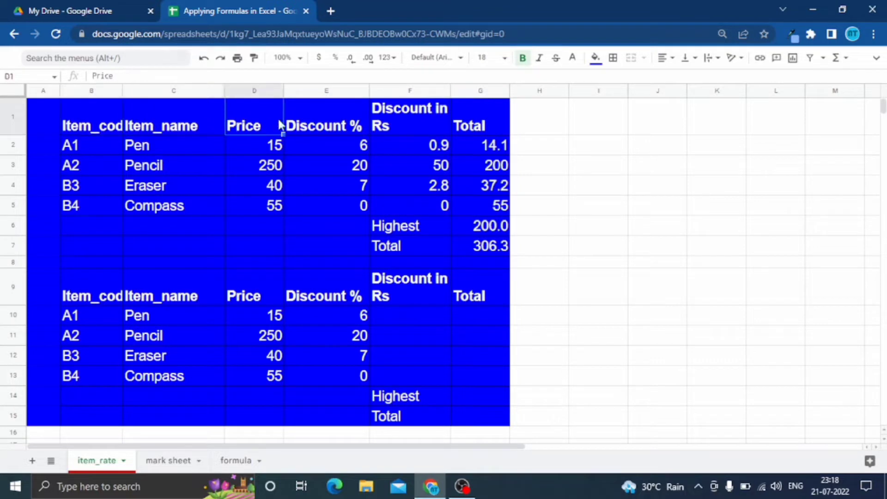
pyautogui.click(321, 126)
pyautogui.click(392, 125)
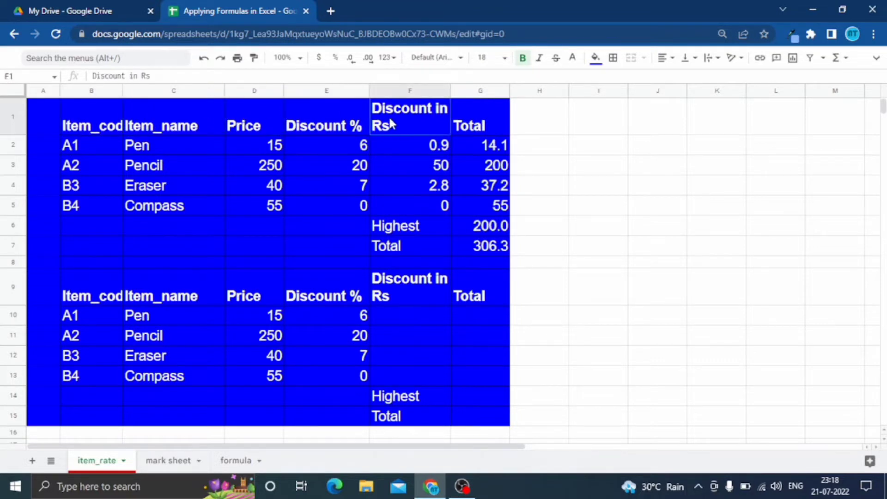
pyautogui.click(88, 126)
pyautogui.click(95, 145)
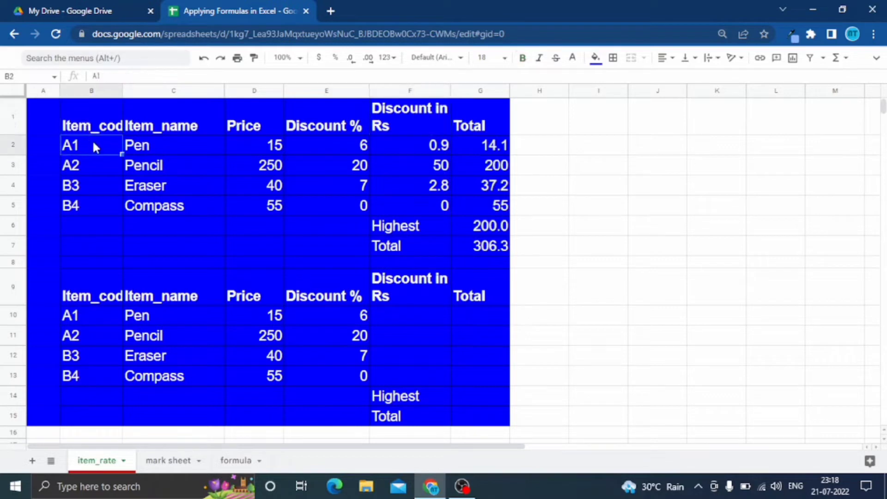
pyautogui.click(95, 167)
pyautogui.click(99, 185)
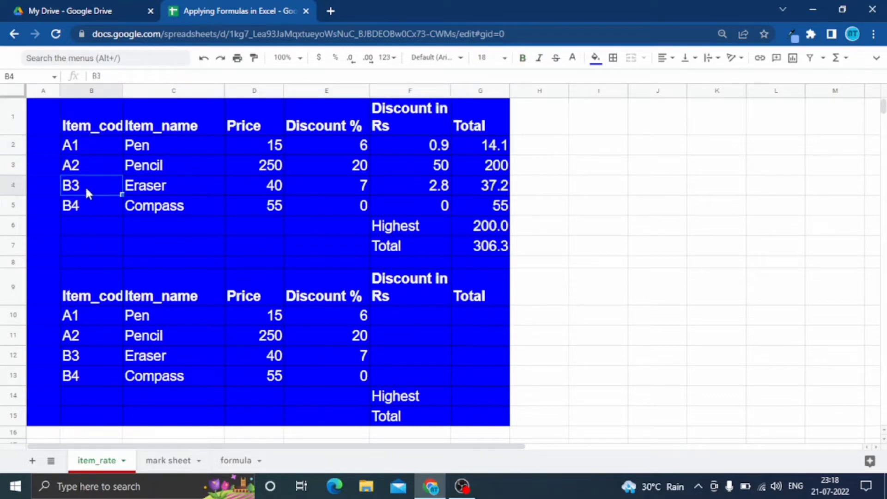
pyautogui.click(87, 212)
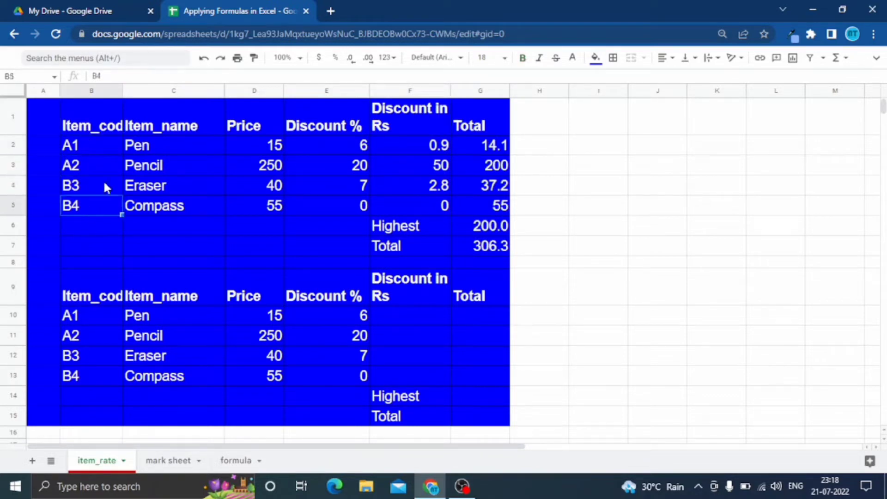
pyautogui.click(154, 146)
pyautogui.click(156, 166)
pyautogui.click(158, 191)
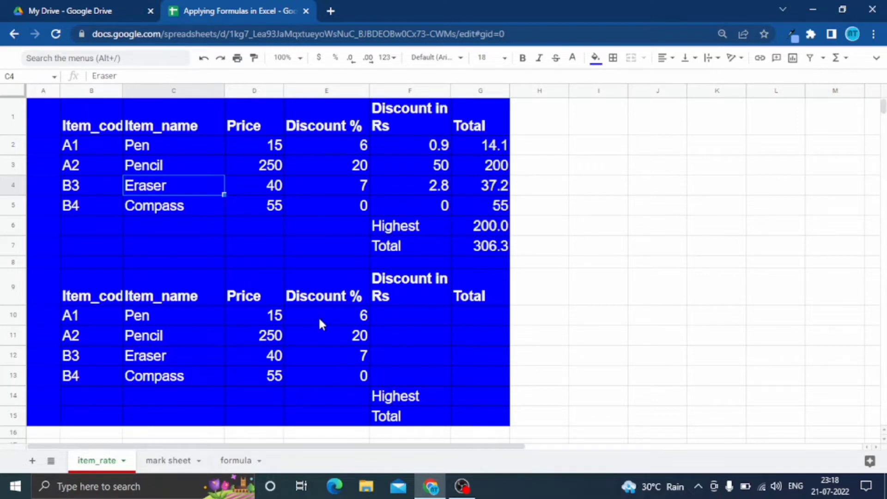
pyautogui.click(402, 318)
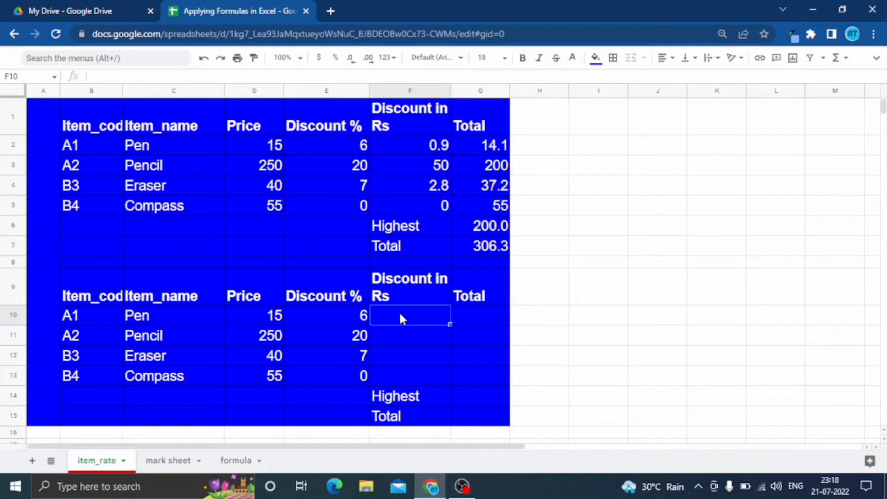
pyautogui.write('=')
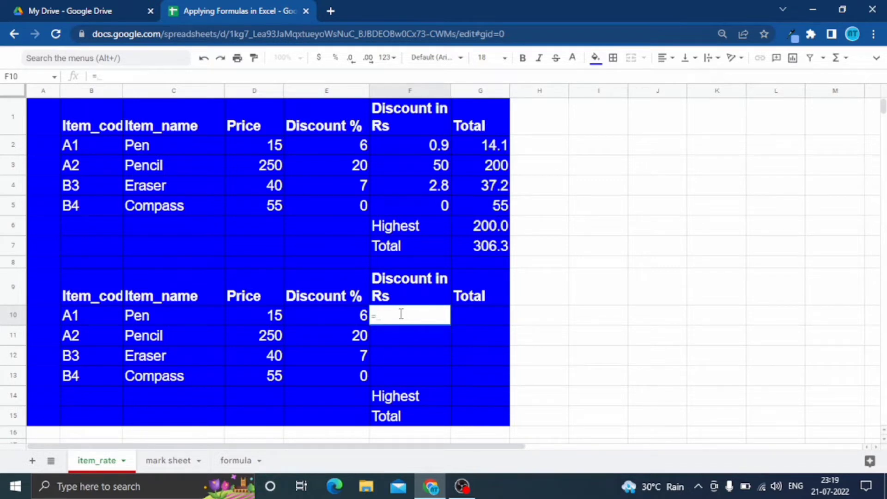
pyautogui.write('e')
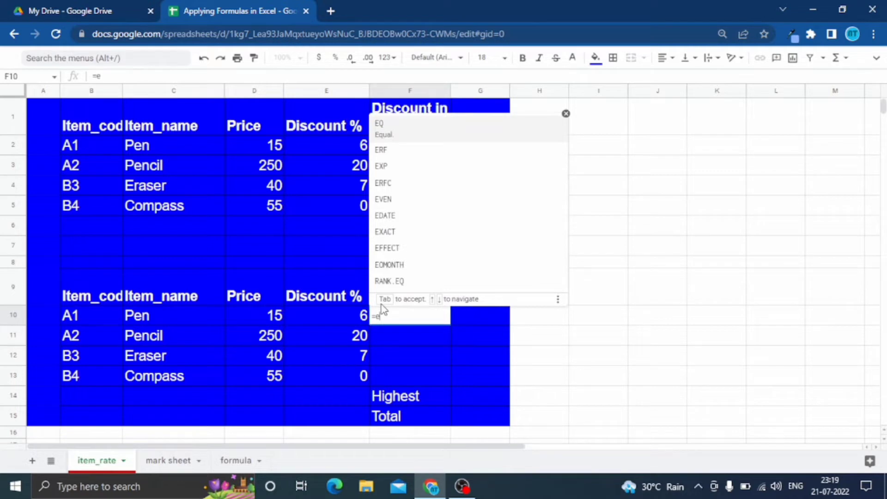
pyautogui.write('2')
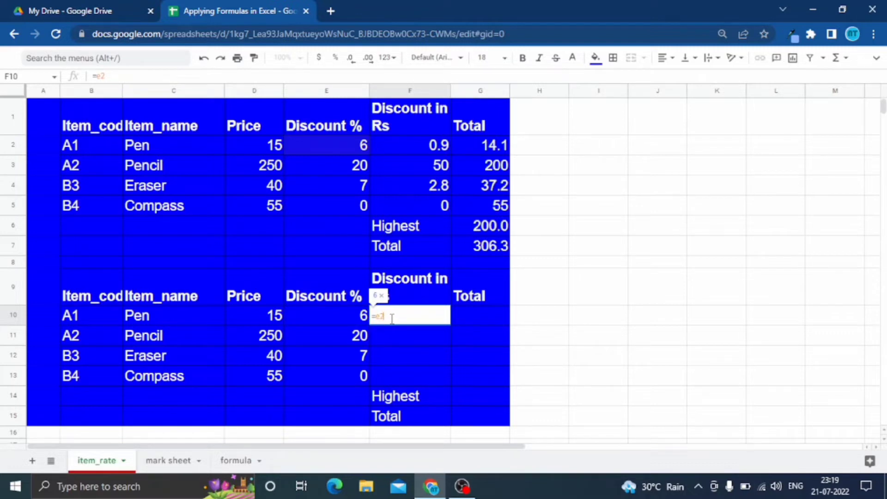
pyautogui.press('BackSpace')
pyautogui.press('BackSpace')
pyautogui.press('BackSpace')
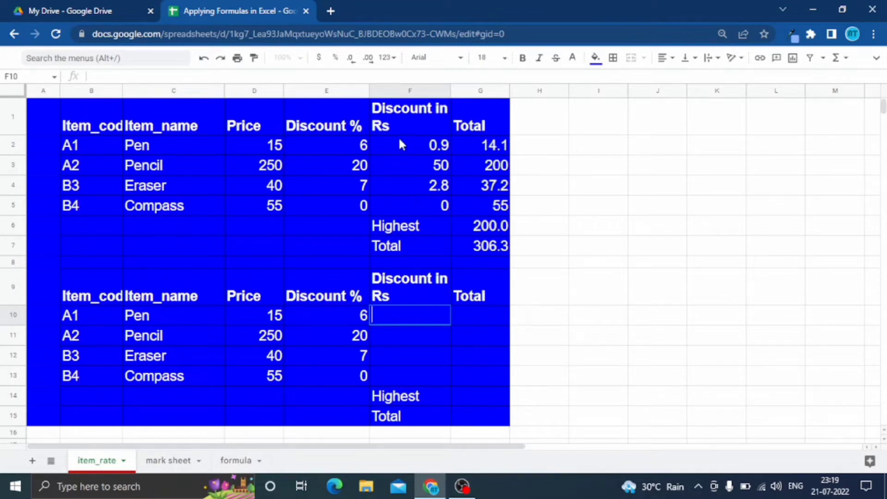
# Step: Inspect the Discount in Rs formula for Pen in cell F2
pyautogui.click(414, 145)
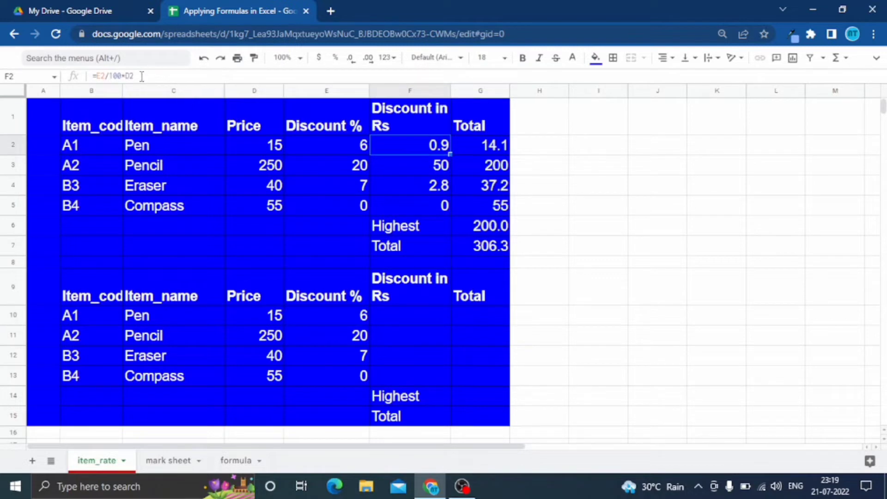
pyautogui.moveTo(142, 78); pyautogui.dragTo(71, 79)
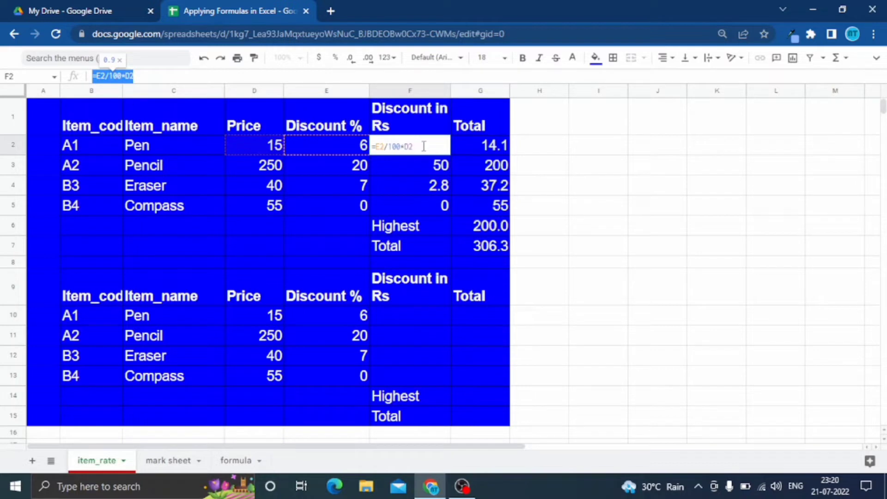
pyautogui.press('Return')
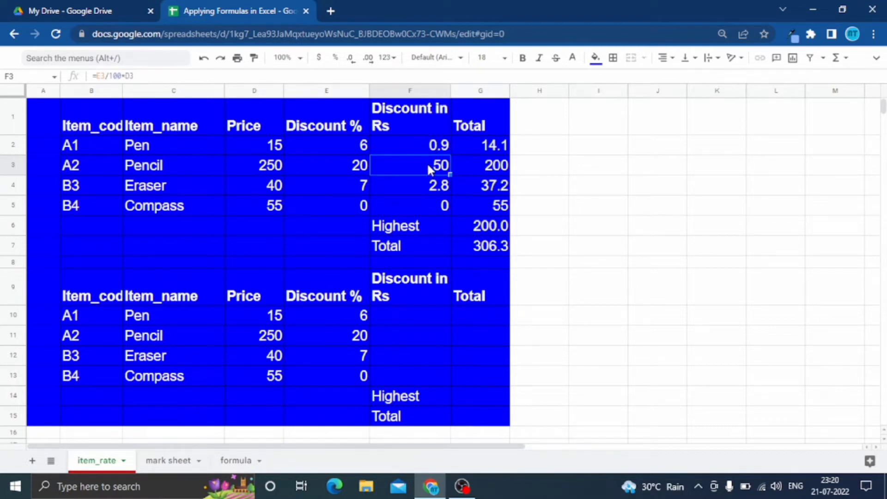
# Step: Clear the Discount in Rs values for Pencil, Eraser and Compass in cells F3 to F5
pyautogui.press('Delete')
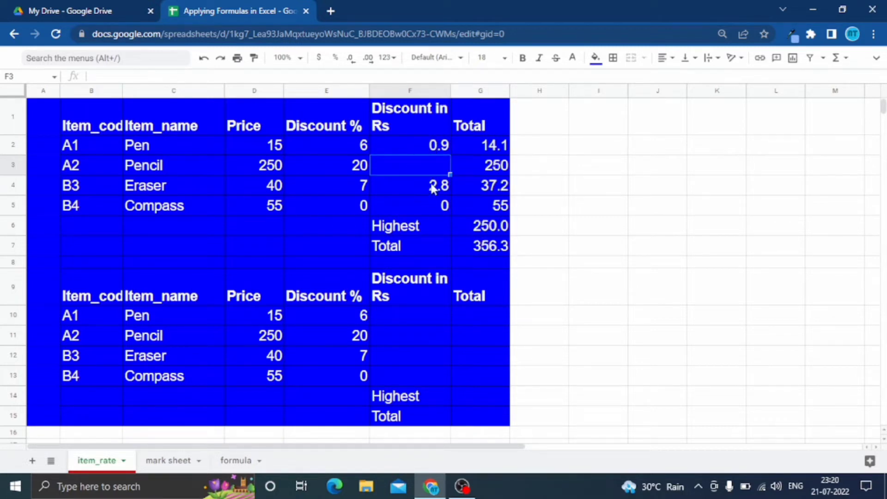
pyautogui.click(433, 187)
pyautogui.press('Delete')
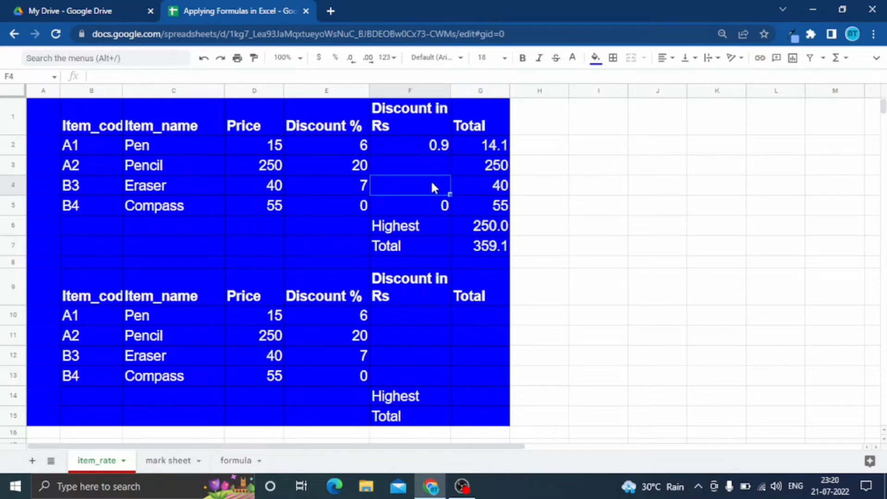
pyautogui.click(432, 203)
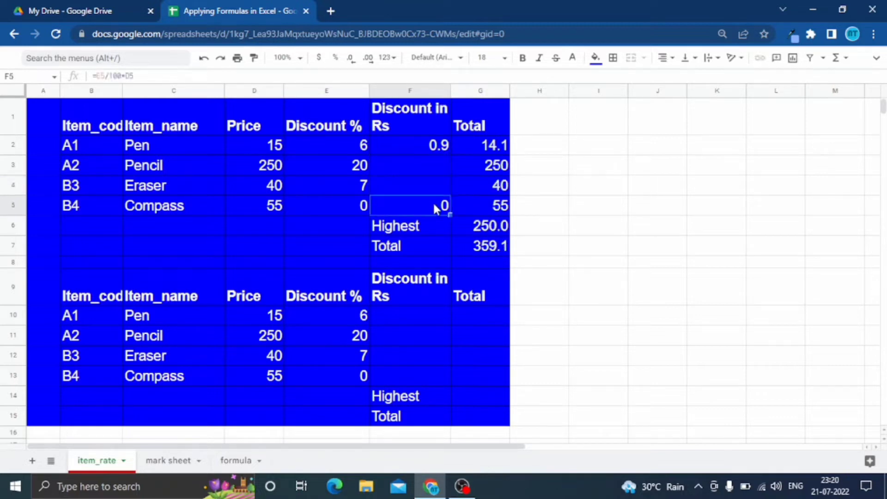
pyautogui.press('Delete')
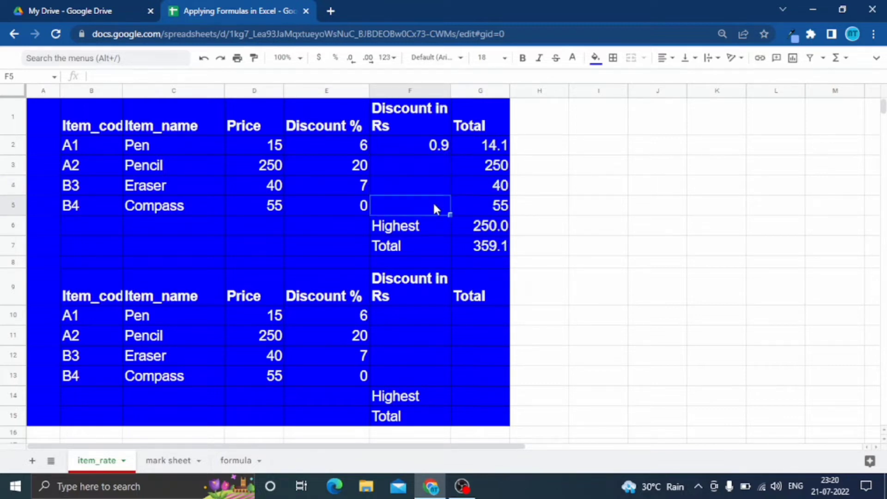
# Step: Review the formula =E2/100*D2 in cell F2 and fill it down through F5
pyautogui.click(406, 143)
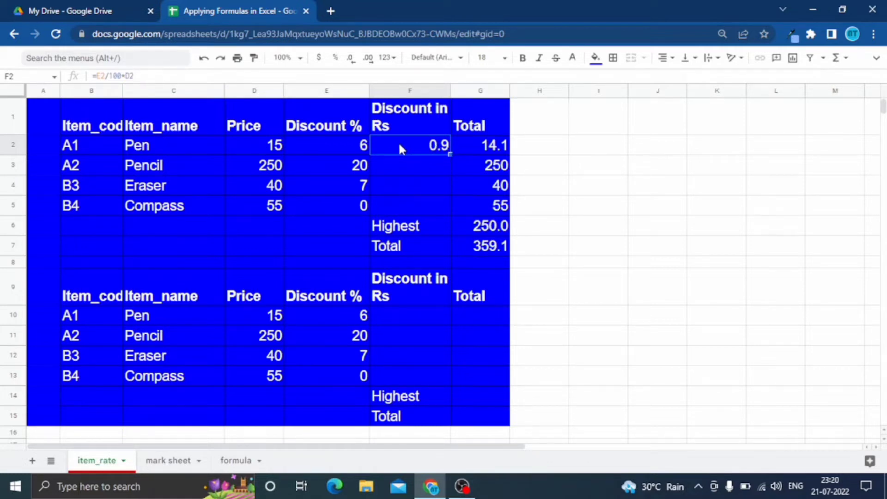
pyautogui.moveTo(133, 76); pyautogui.dragTo(50, 73)
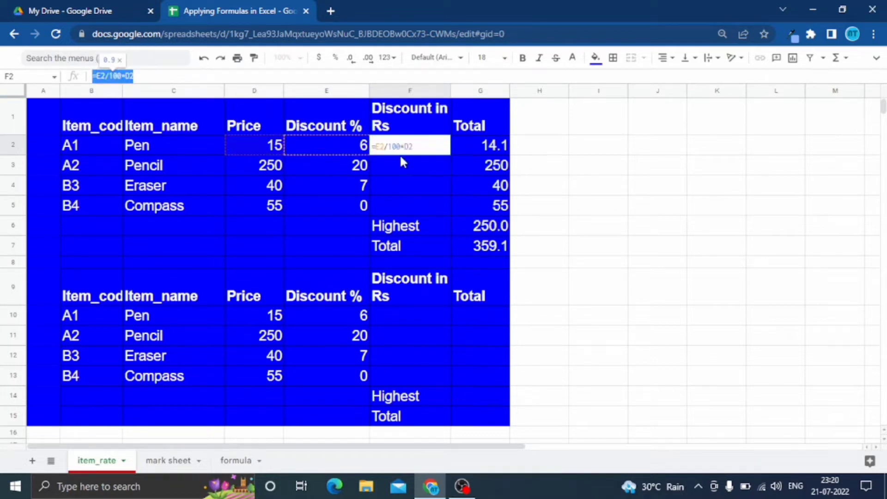
pyautogui.press('Return')
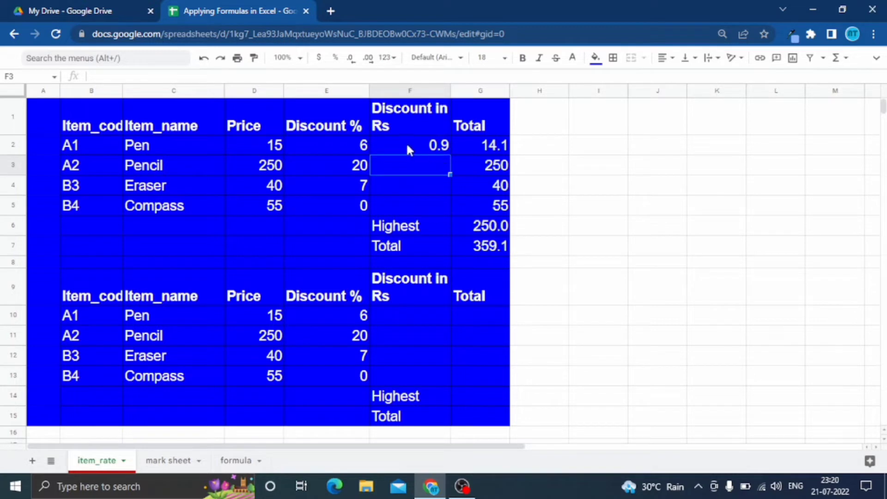
pyautogui.click(407, 149)
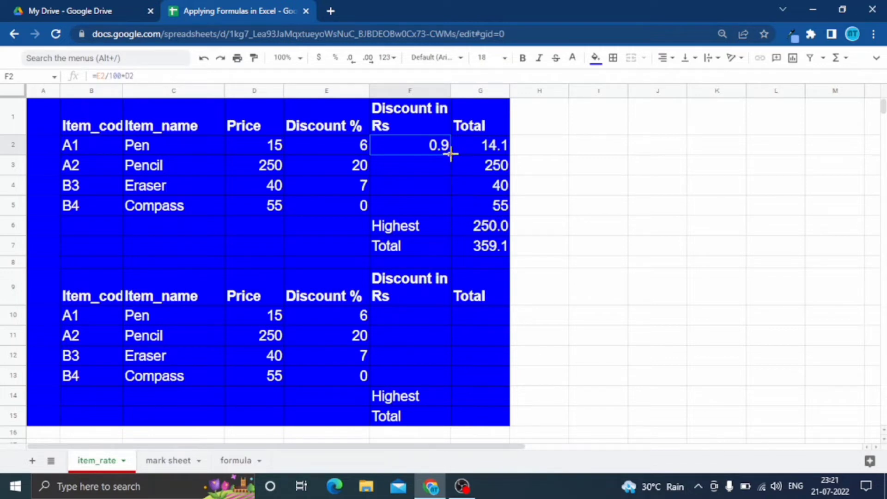
pyautogui.moveTo(451, 154); pyautogui.dragTo(448, 200)
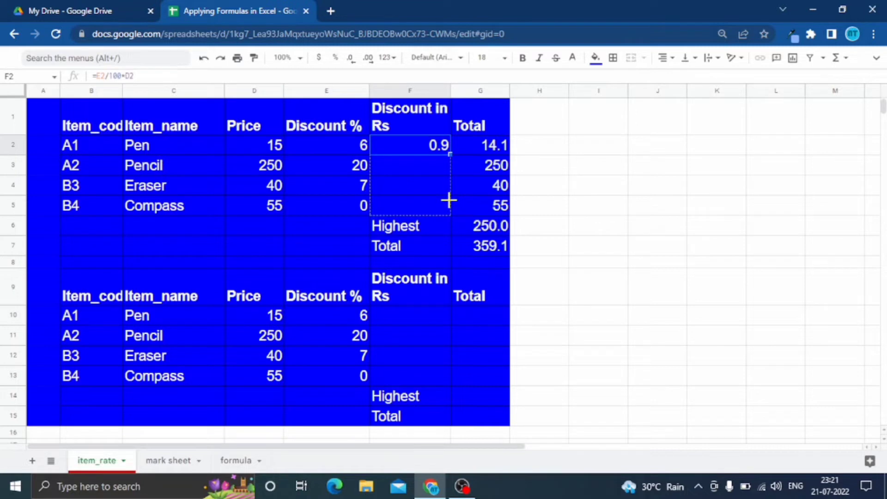
pyautogui.moveTo(448, 202); pyautogui.dragTo(449, 202)
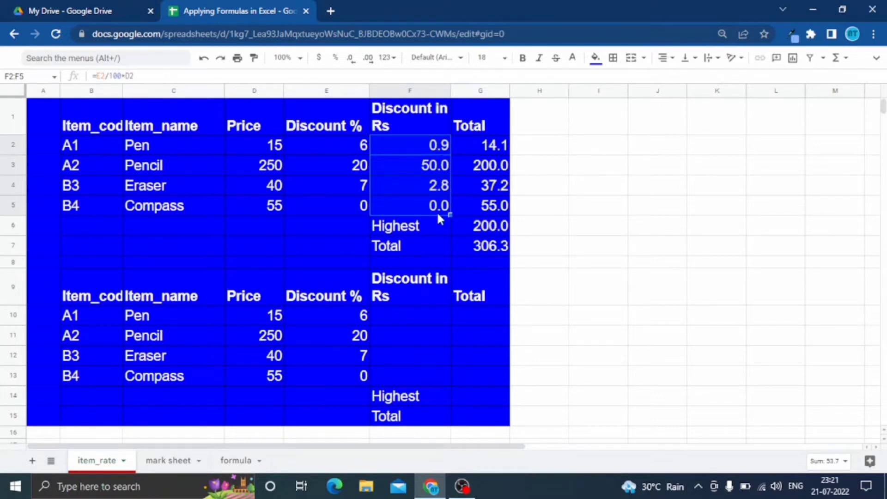
# Step: Inspect the Discount in Rs formula for Pencil in cell F3
pyautogui.click(425, 169)
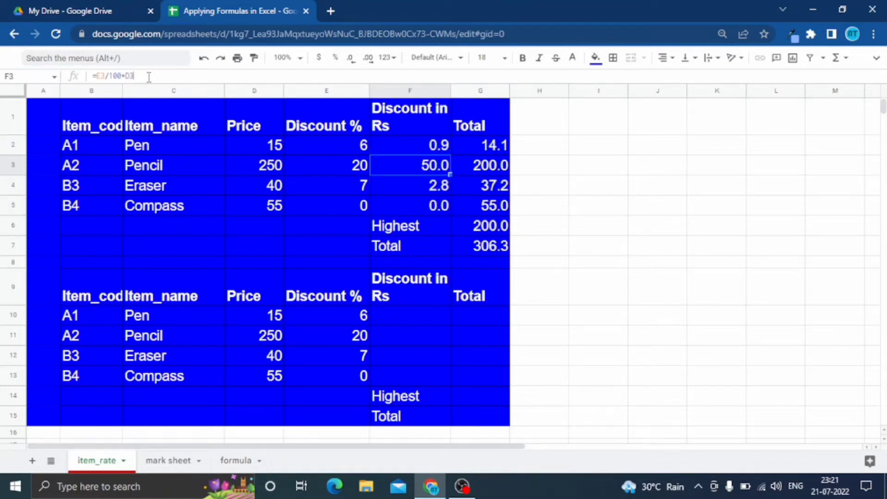
pyautogui.moveTo(139, 76); pyautogui.dragTo(81, 81)
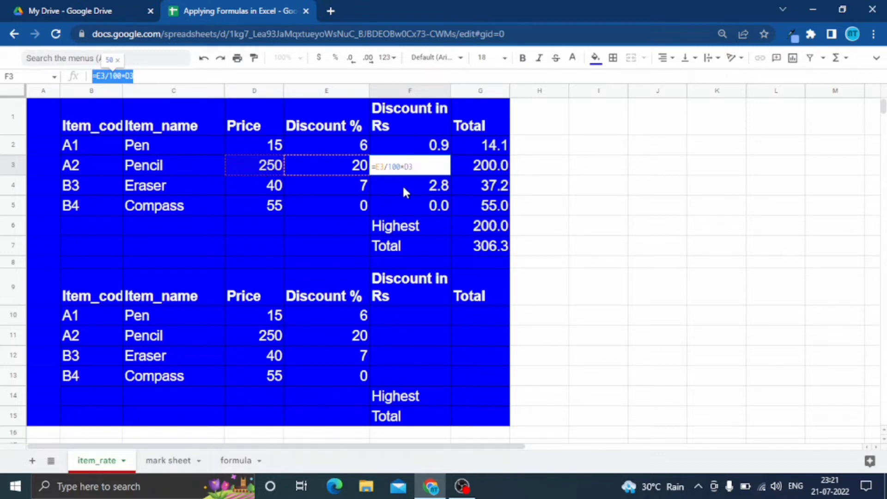
pyautogui.press('Return')
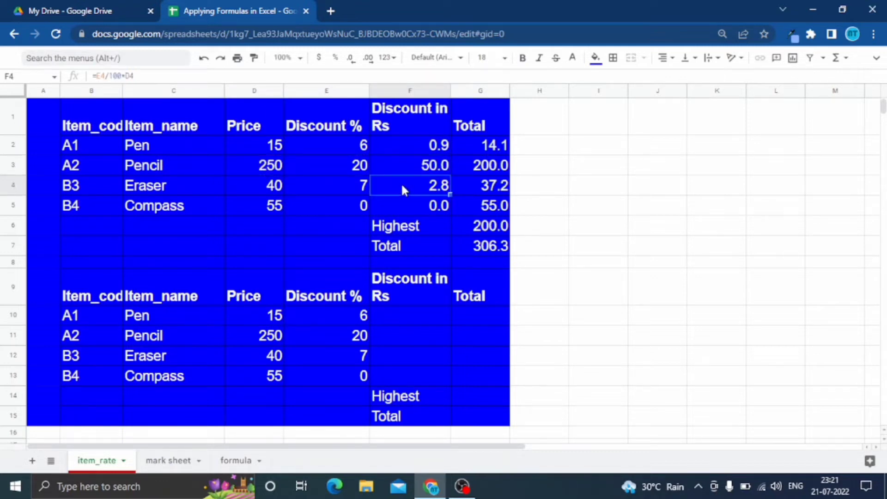
# Step: Repeat the fill of Pen's discount formula from F2 down to the Compass row in F5
pyautogui.click(413, 147)
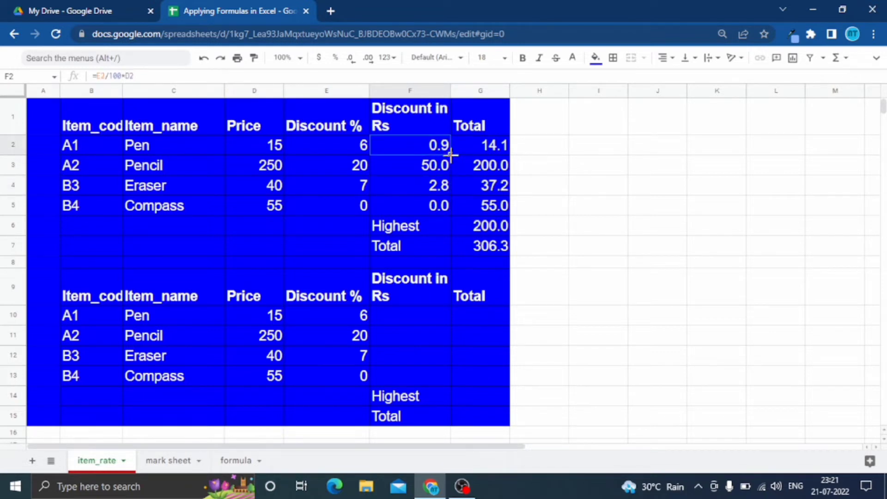
pyautogui.moveTo(451, 155); pyautogui.dragTo(450, 202)
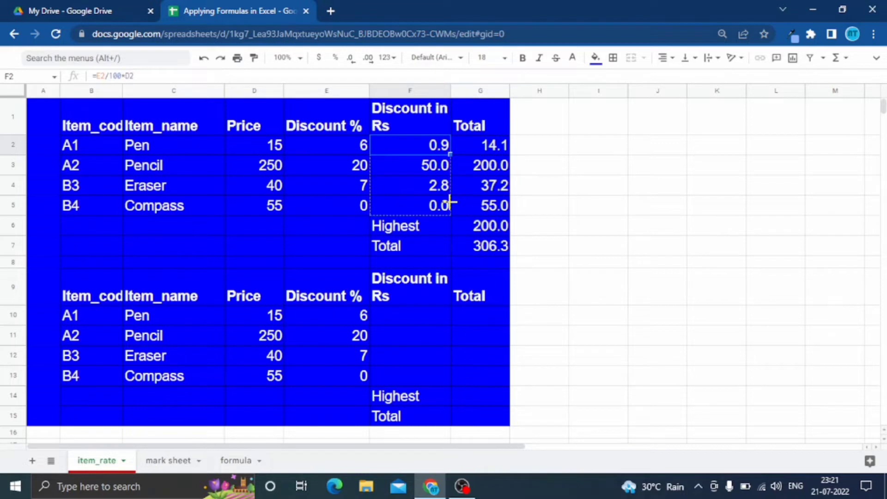
pyautogui.moveTo(450, 201); pyautogui.dragTo(449, 200)
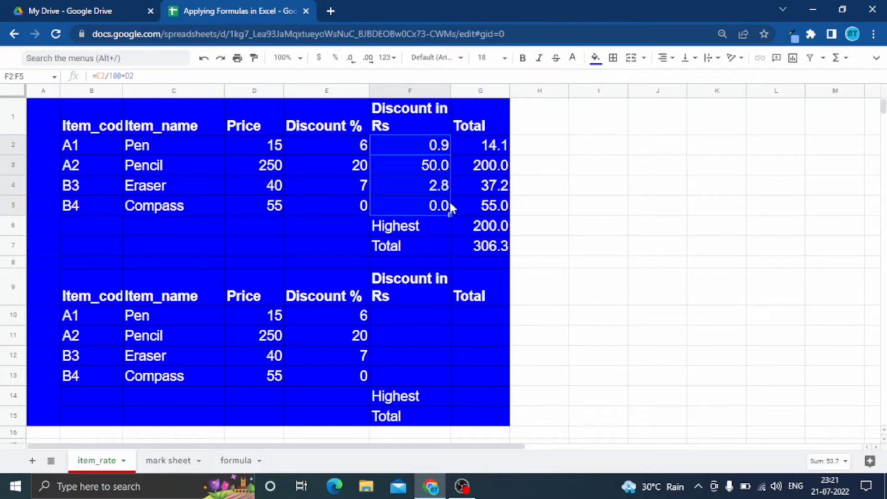
pyautogui.click(416, 145)
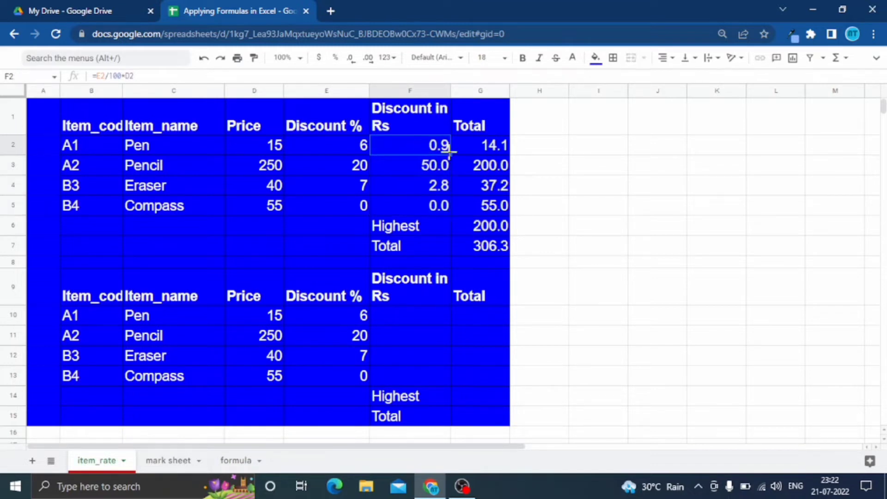
# Step: Inspect the Discount in Rs formula for Compass in cell F5
pyautogui.click(438, 208)
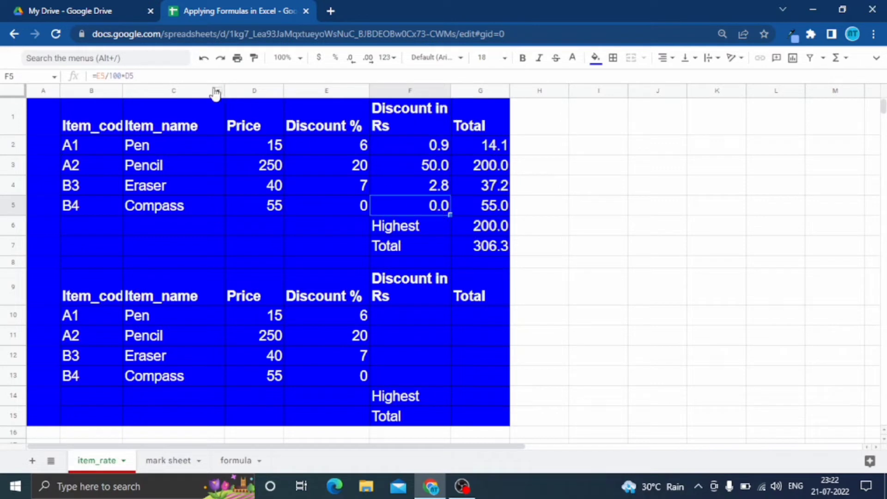
pyautogui.tripleClick(141, 76)
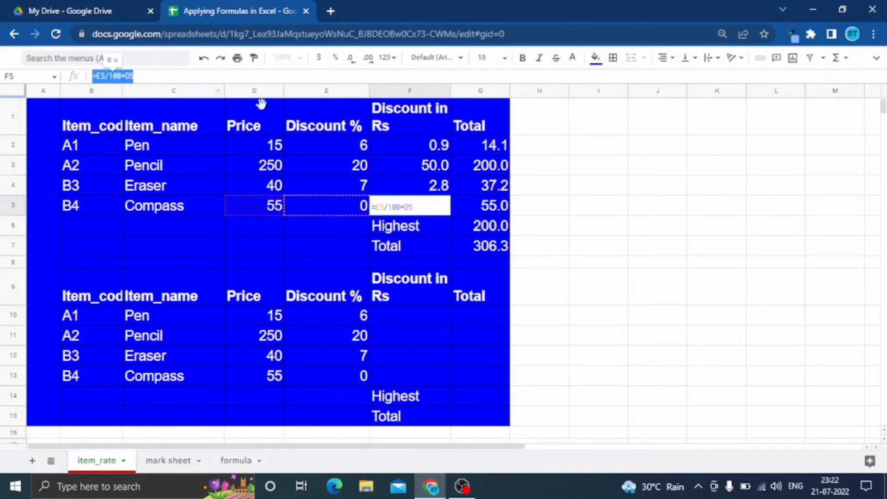
pyautogui.click(442, 230)
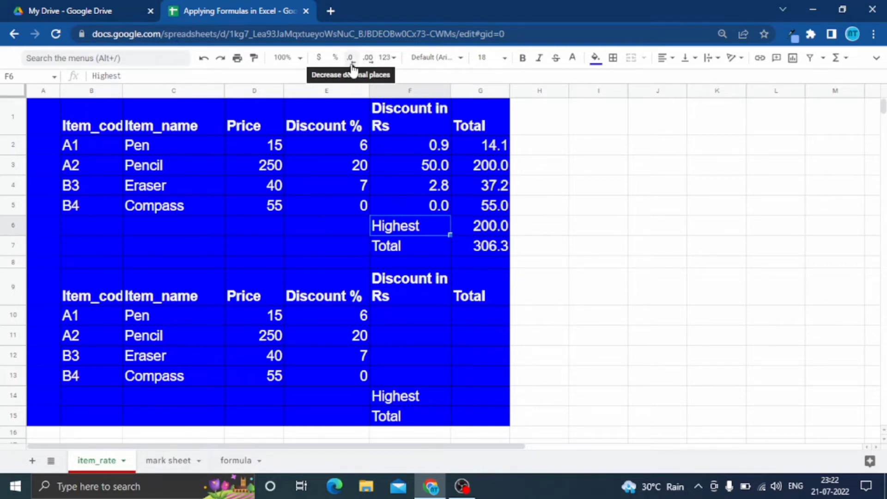
# Step: Decrease Pen's Discount in Rs in F2 by one decimal place and fill it down through F5
pyautogui.click(426, 137)
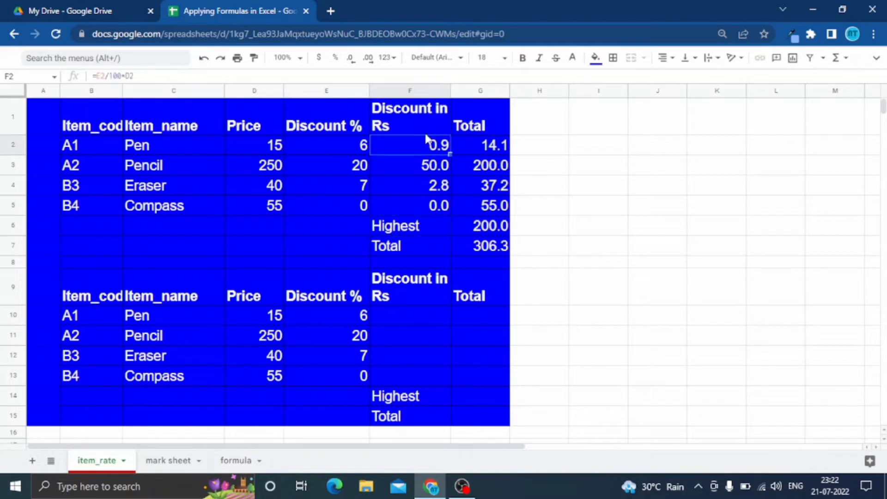
pyautogui.click(352, 60)
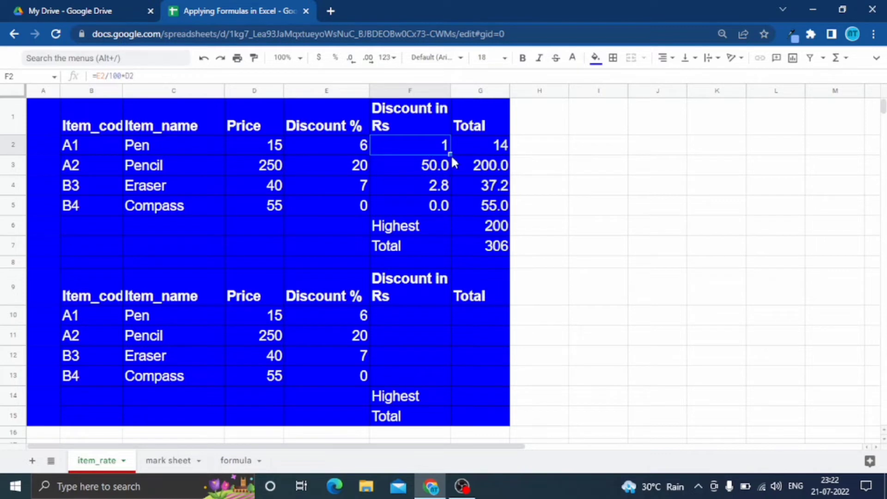
pyautogui.moveTo(450, 154); pyautogui.dragTo(451, 199)
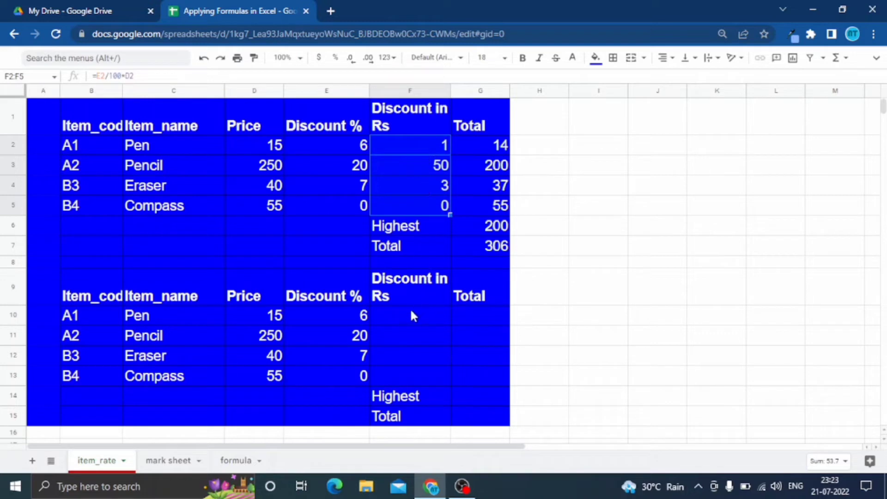
pyautogui.moveTo(409, 308); pyautogui.dragTo(409, 372)
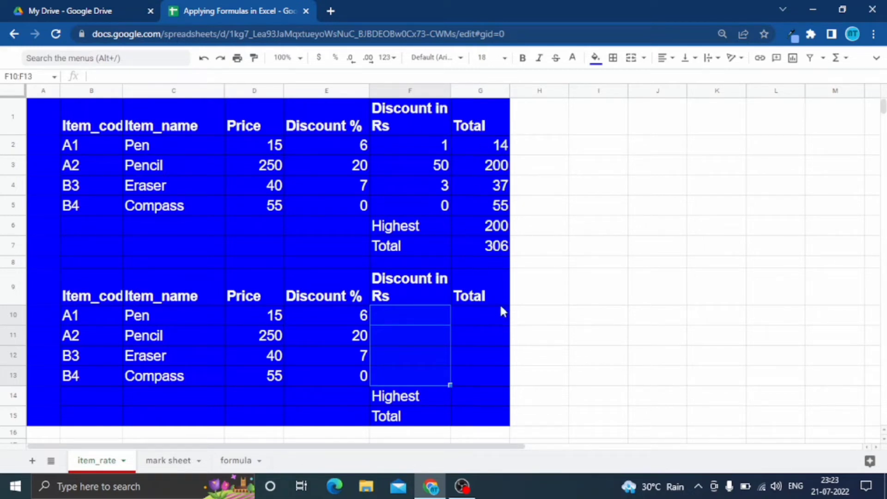
# Step: Check Pen's Total formula in G2 and clear the Total values of all four items in G2 to G5
pyautogui.click(490, 146)
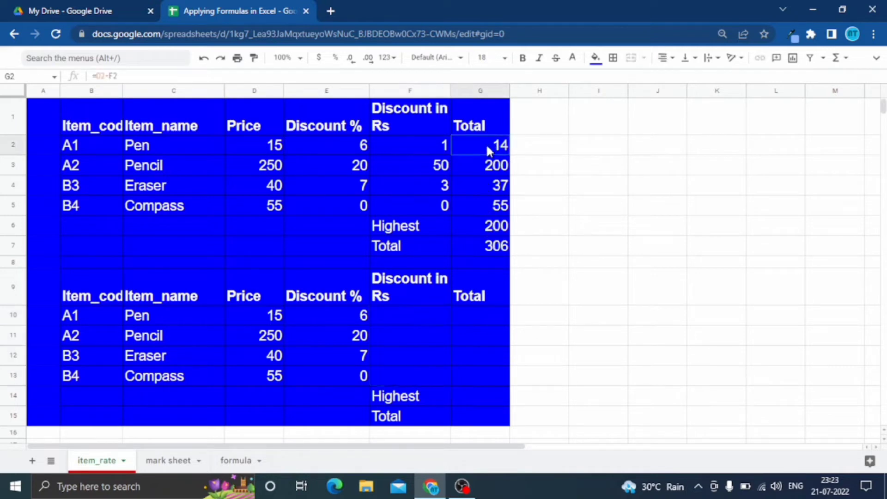
pyautogui.doubleClick(490, 145)
pyautogui.press('Return')
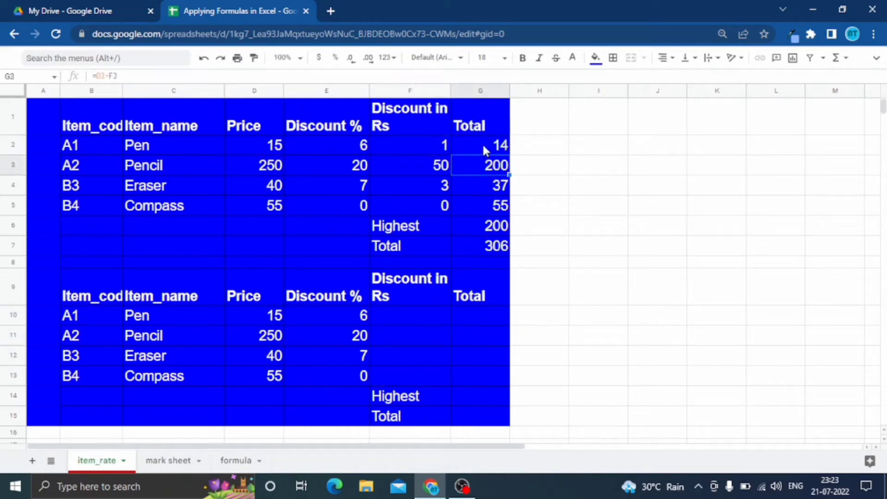
pyautogui.moveTo(481, 143); pyautogui.dragTo(486, 221)
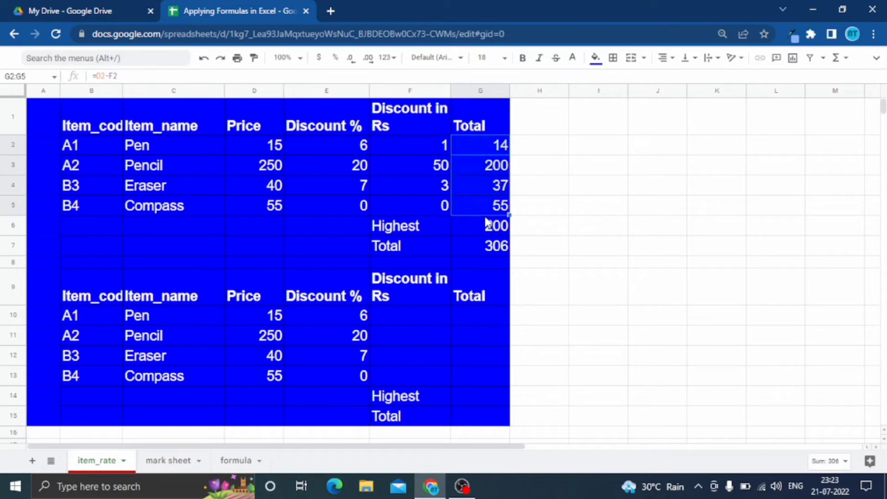
pyautogui.press('Delete')
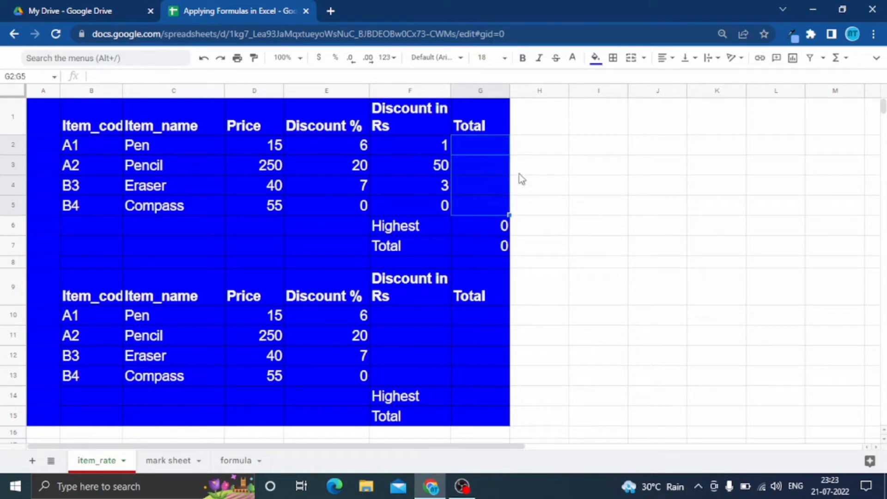
# Step: Enter the formula =D2-F2 in cell G2 to calculate Pen's Total
pyautogui.click(470, 143)
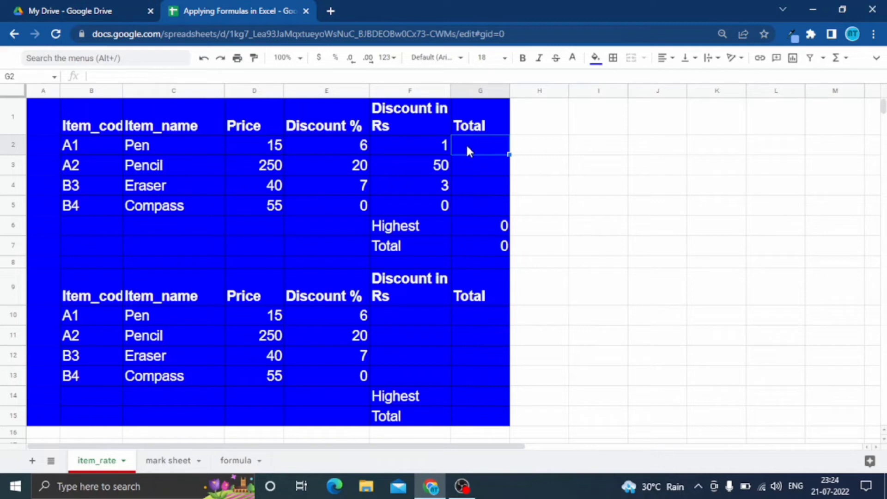
pyautogui.write('=d')
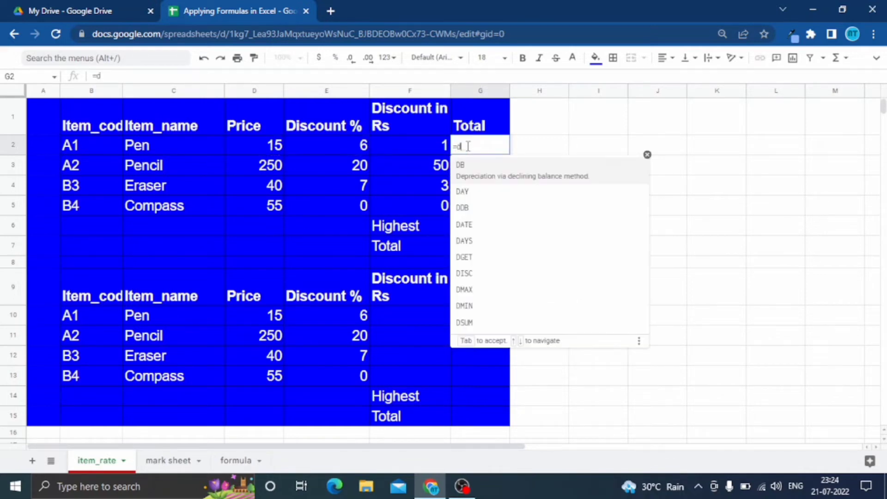
pyautogui.write('2-')
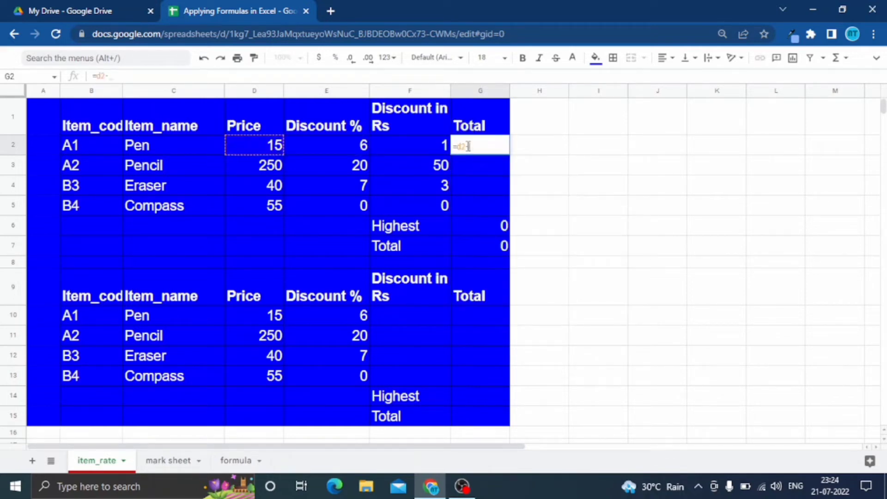
pyautogui.write('f2')
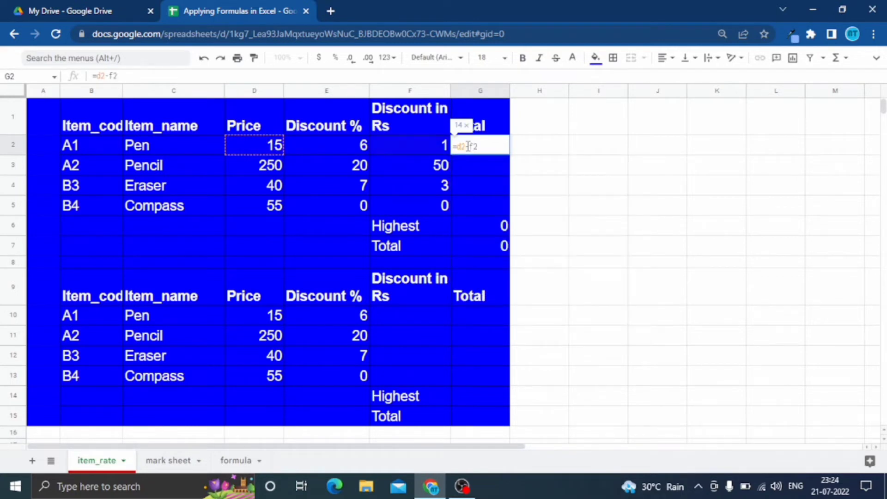
pyautogui.press('Return')
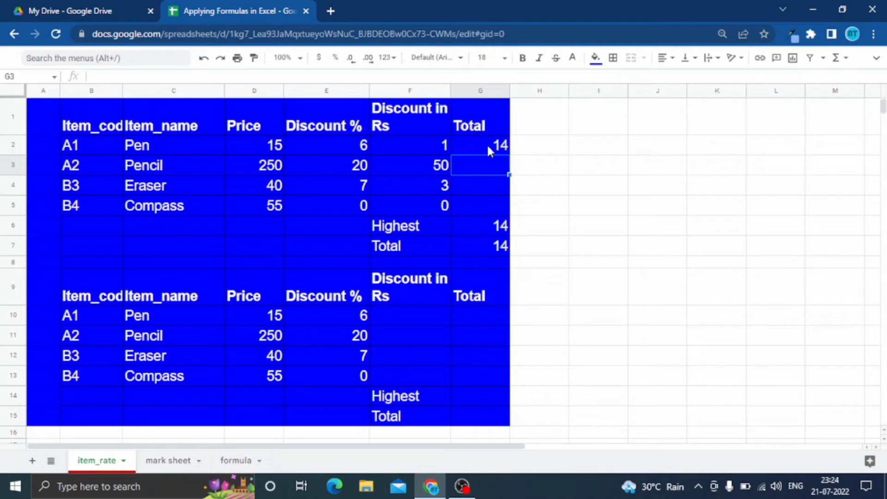
# Step: Review Pen's Total formula in G2 and fill it down to the Compass row in G5
pyautogui.click(479, 147)
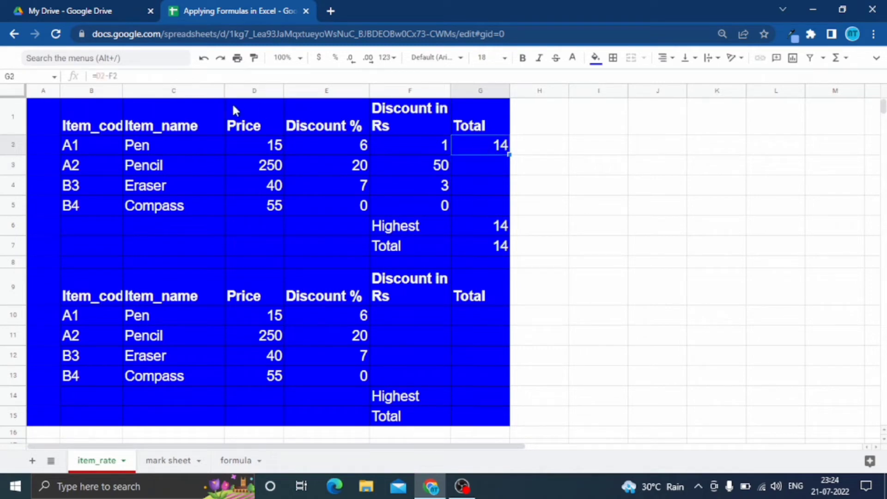
pyautogui.moveTo(116, 76); pyautogui.dragTo(69, 73)
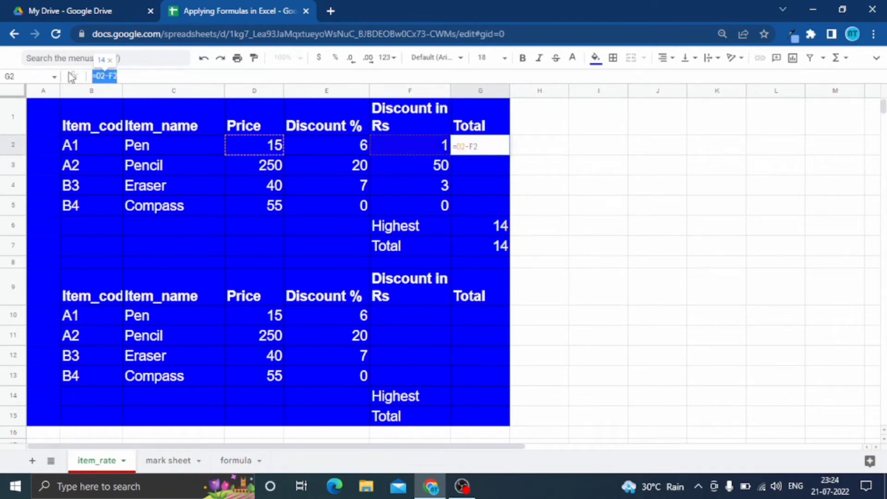
pyautogui.press('Return')
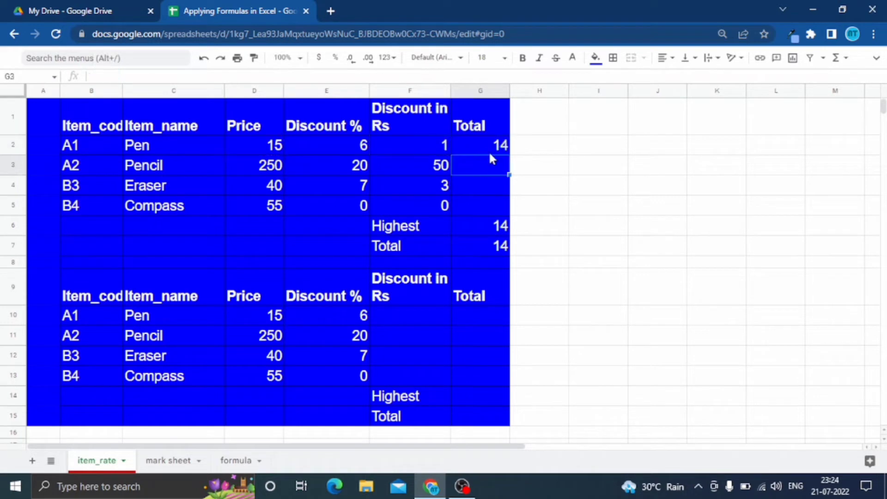
pyautogui.click(483, 143)
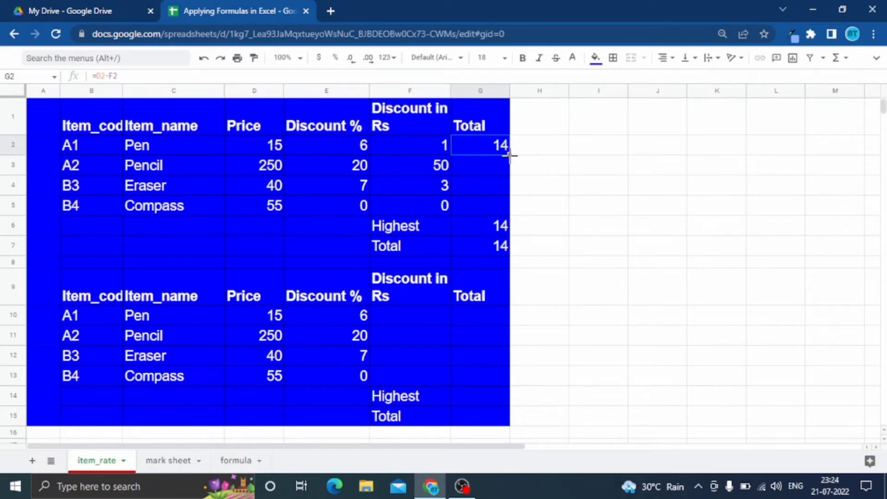
pyautogui.moveTo(509, 155); pyautogui.dragTo(510, 211)
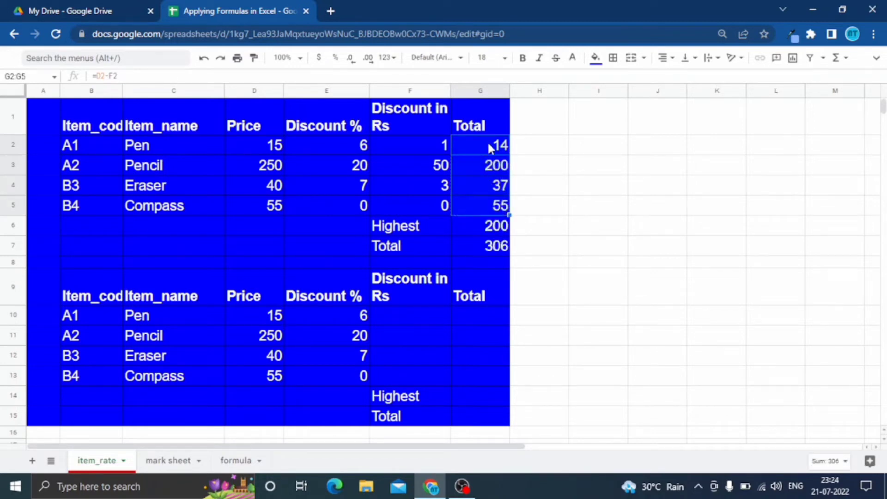
# Step: Inspect the Total formulas for Pencil, Eraser and Compass in cells G3 to G5
pyautogui.click(479, 167)
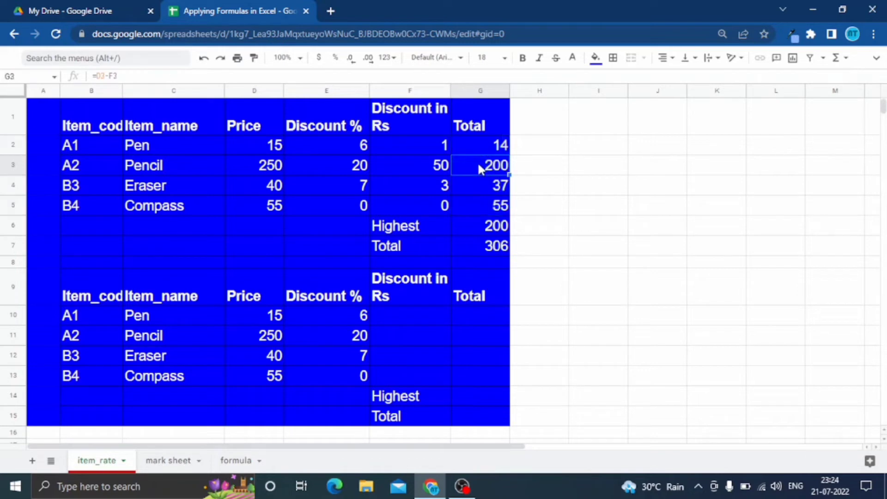
pyautogui.moveTo(118, 76); pyautogui.dragTo(90, 79)
pyautogui.press('Return')
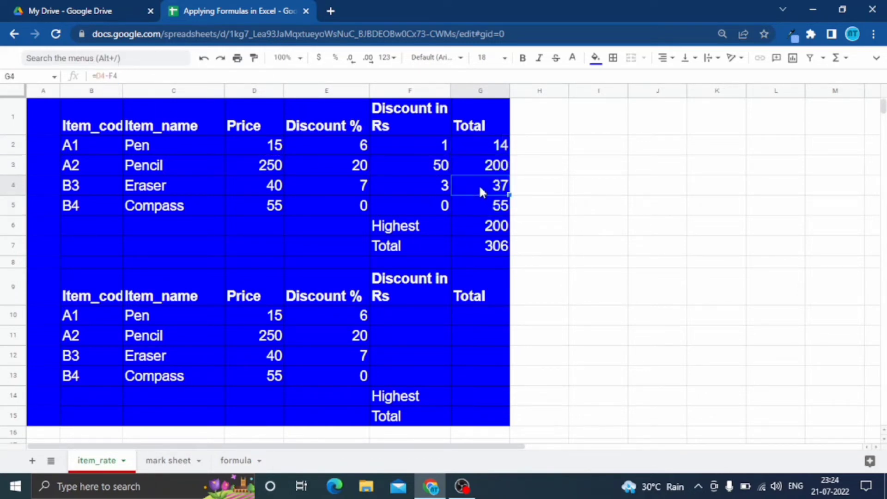
pyautogui.moveTo(139, 76); pyautogui.dragTo(90, 78)
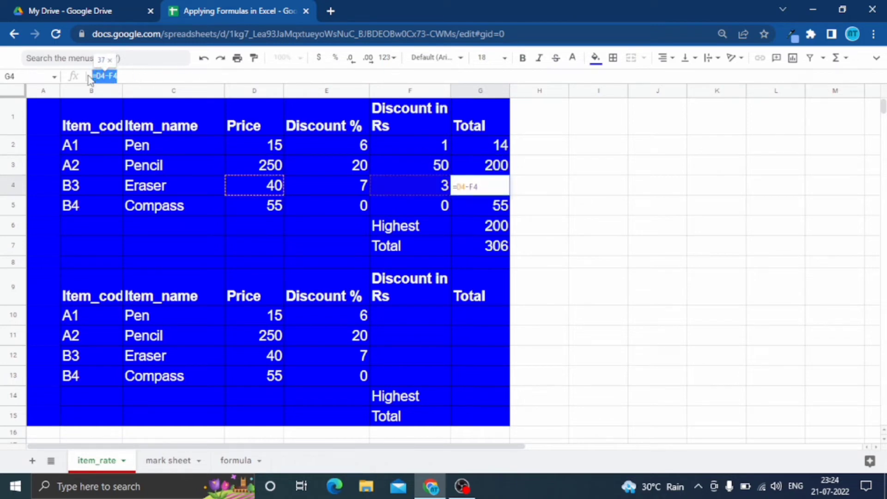
pyautogui.press('Return')
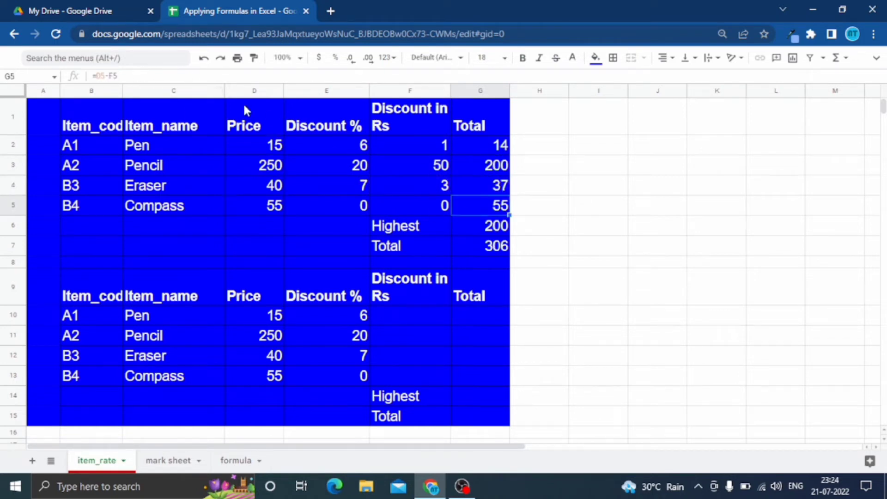
pyautogui.moveTo(121, 75); pyautogui.dragTo(91, 77)
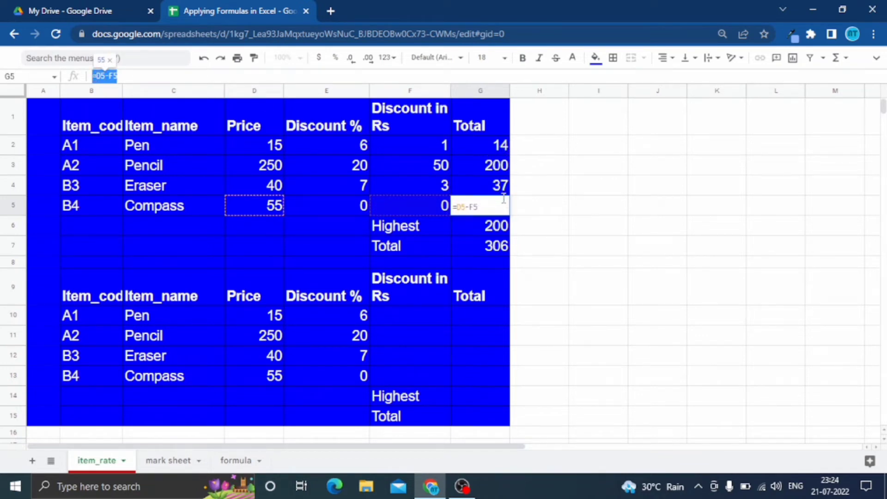
pyautogui.click(527, 208)
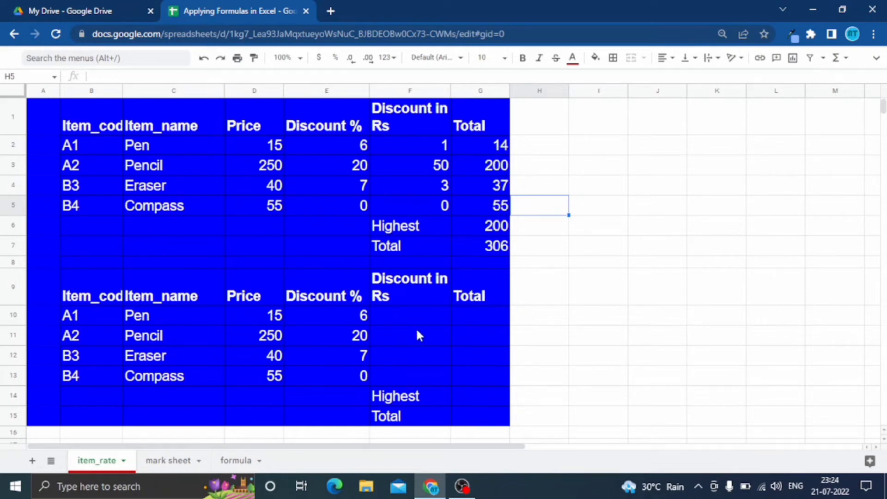
# Step: Clear the Highest value in cell G6 and try to enter a MAX formula over the item totals
pyautogui.click(486, 230)
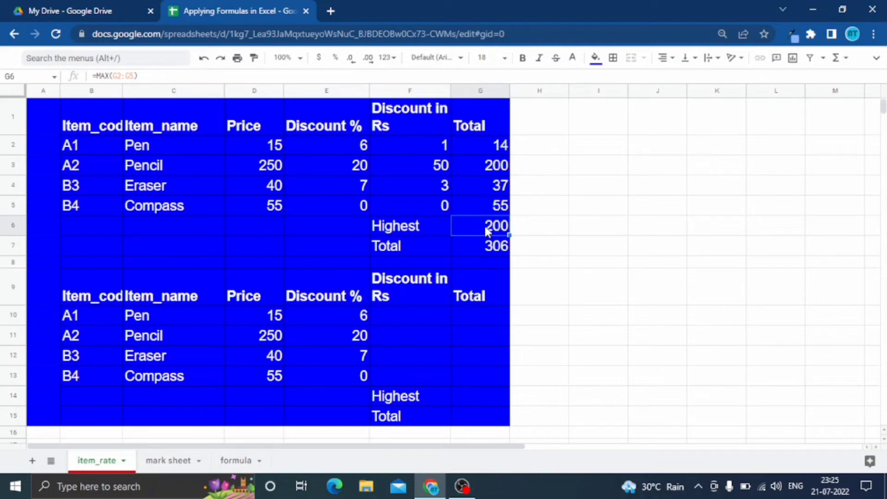
pyautogui.press('Delete')
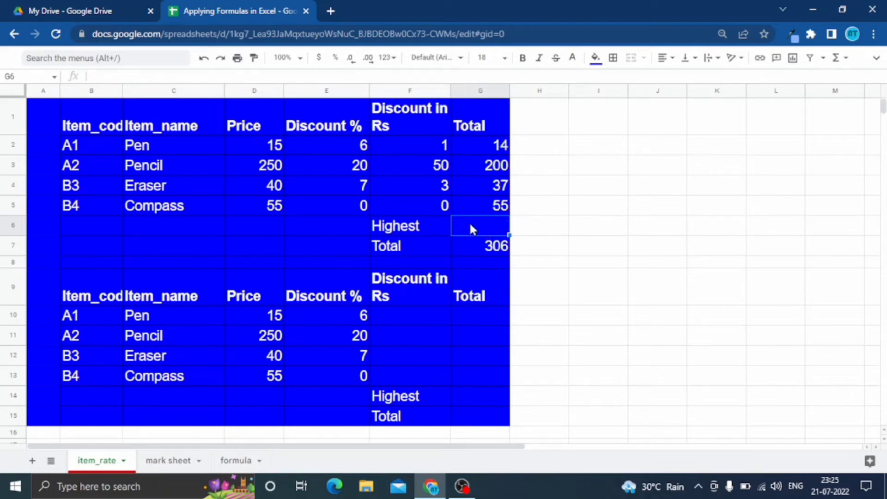
pyautogui.write('=m')
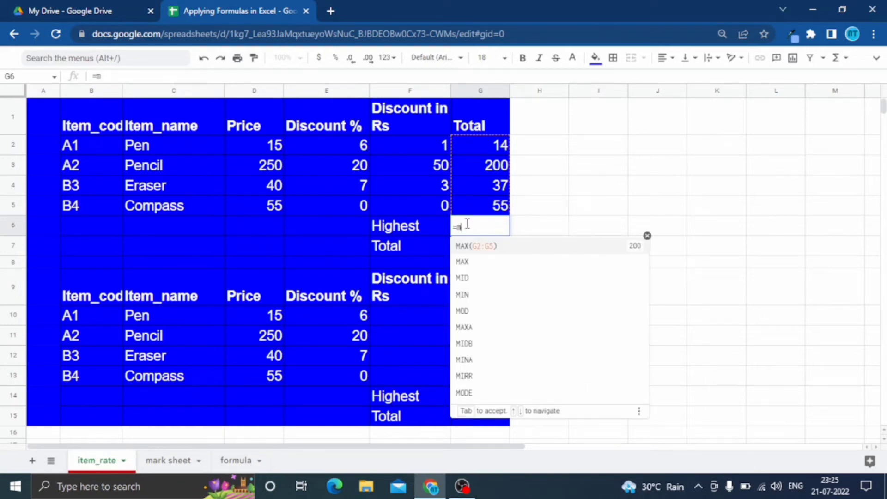
pyautogui.write('a')
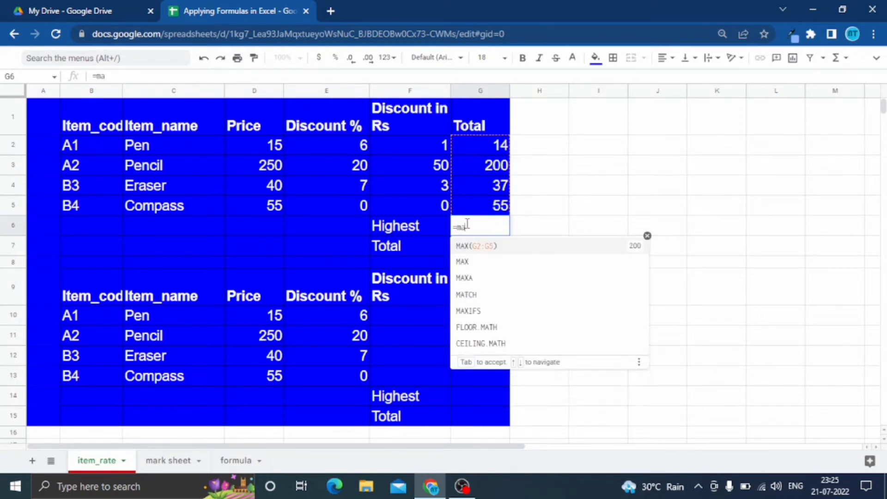
pyautogui.write('x')
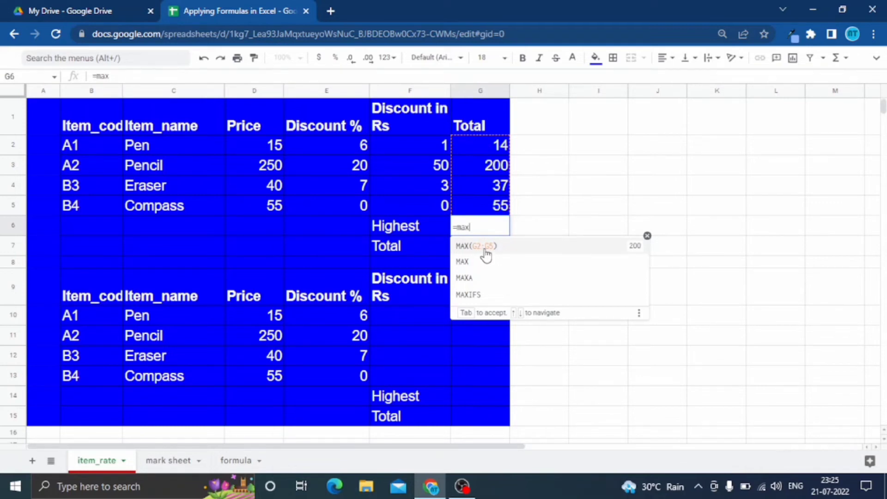
pyautogui.click(476, 161)
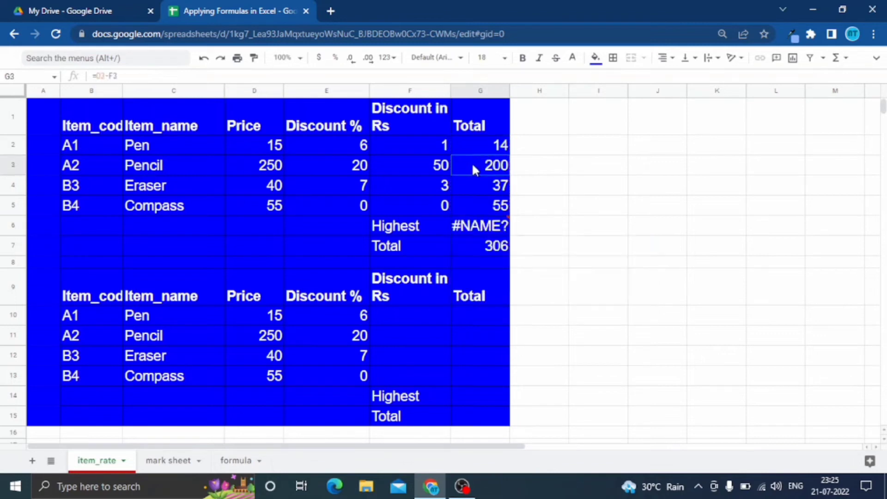
pyautogui.click(475, 189)
pyautogui.click(473, 203)
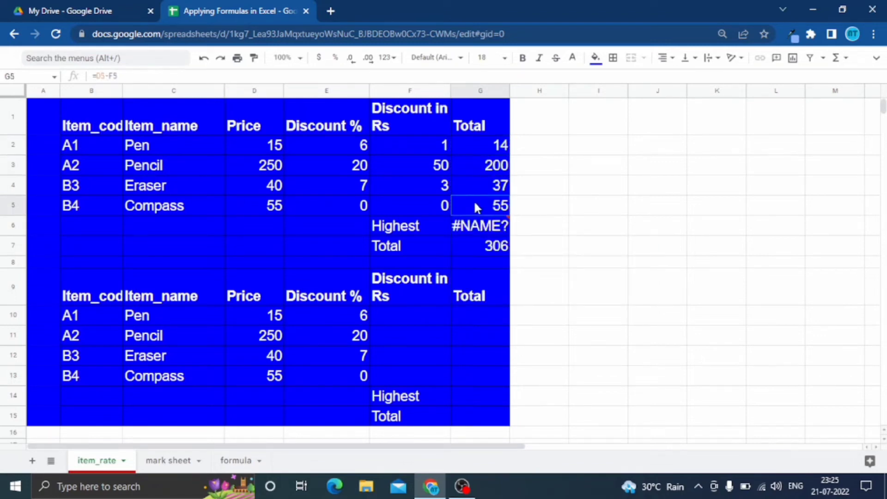
# Step: Enter the formula =MAX(G2:G5) in cell G6 to find the highest item total
pyautogui.click(480, 229)
pyautogui.write('=')
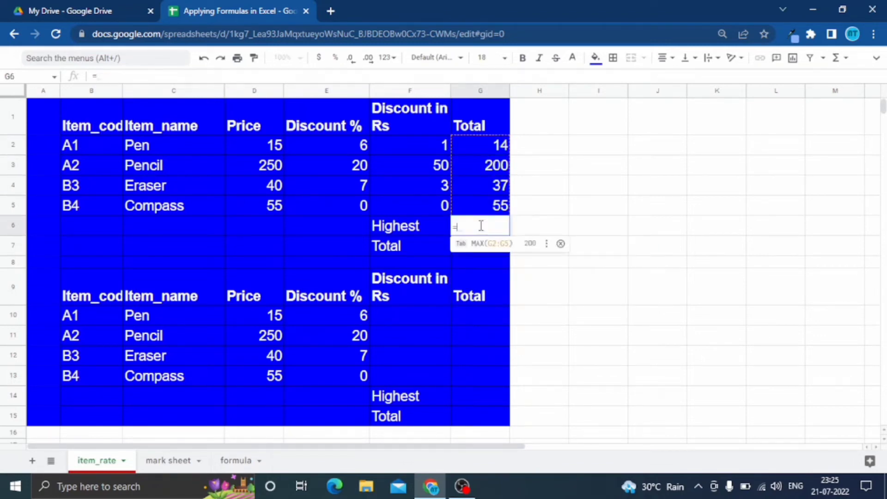
pyautogui.write('ma')
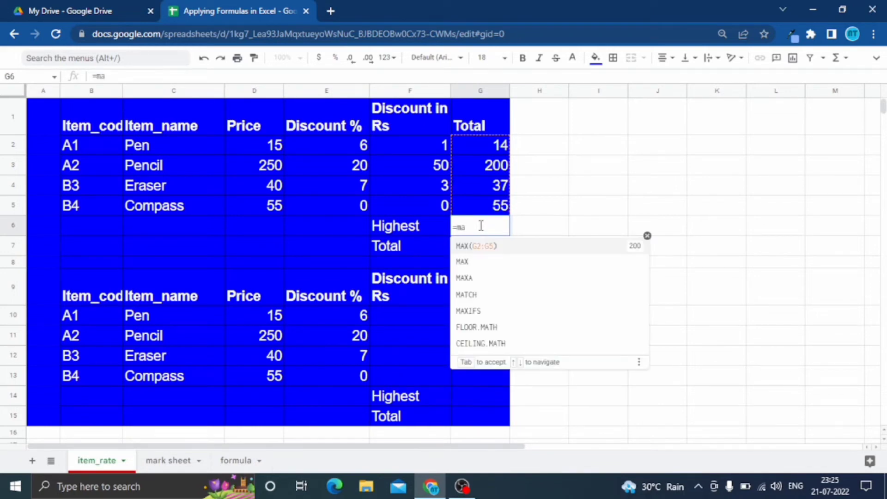
pyautogui.write('x')
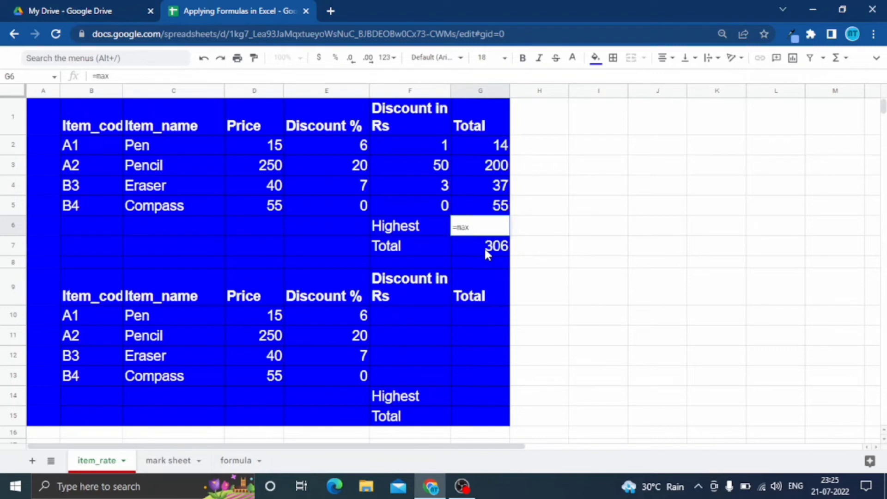
pyautogui.press('BackSpace')
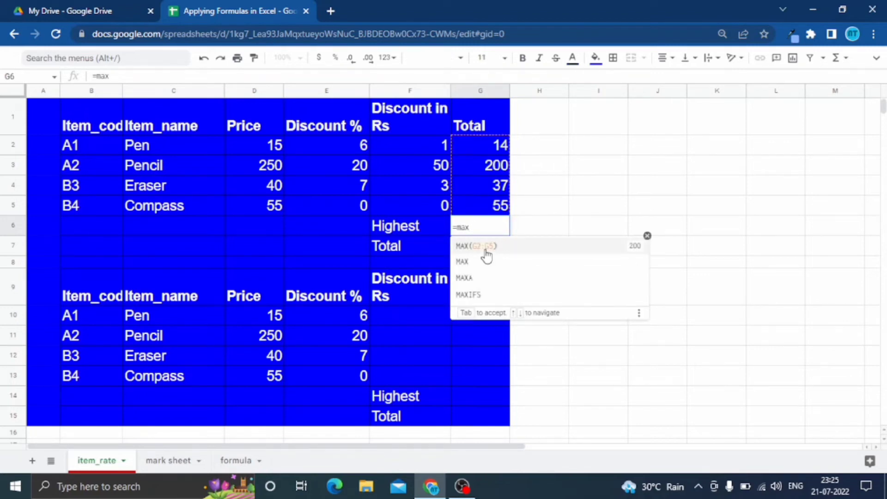
pyautogui.click(484, 247)
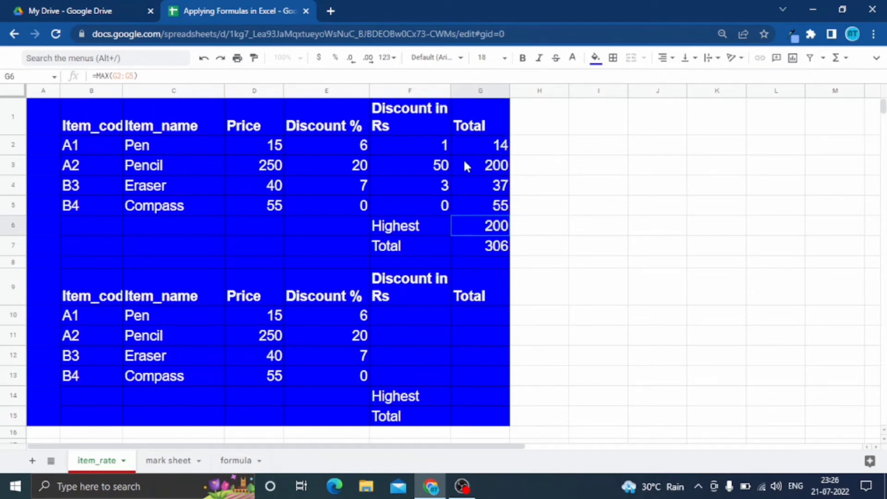
# Step: Review the MAX formula behind the Highest value in cell G6
pyautogui.click(480, 227)
pyautogui.moveTo(152, 76); pyautogui.dragTo(93, 82)
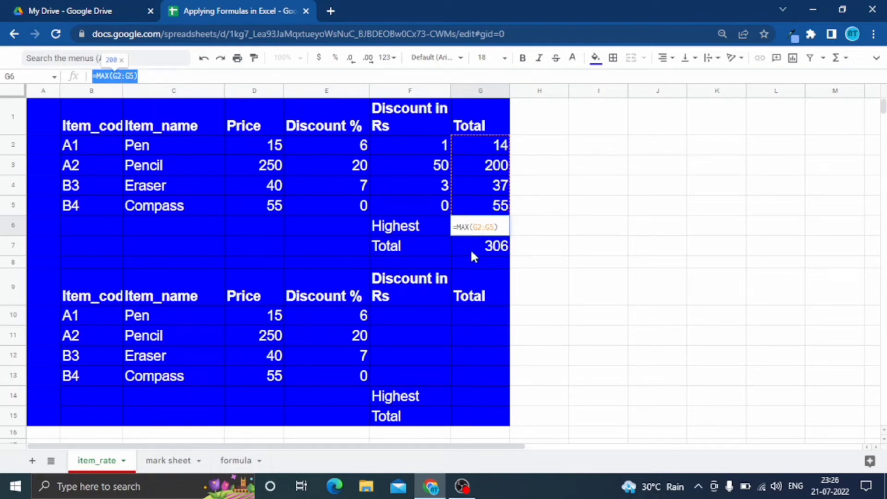
pyautogui.press('Return')
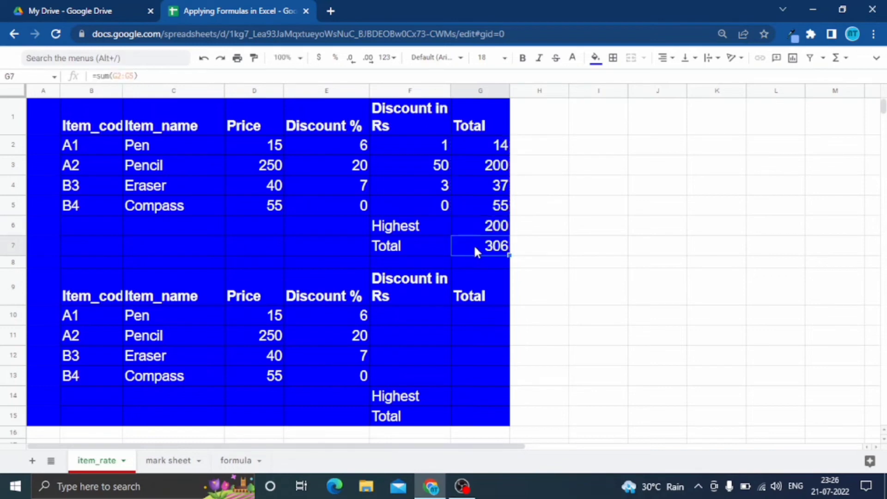
# Step: Clear the overall Total in cell G7 and try to enter a SUM formula over the item totals
pyautogui.press('Delete')
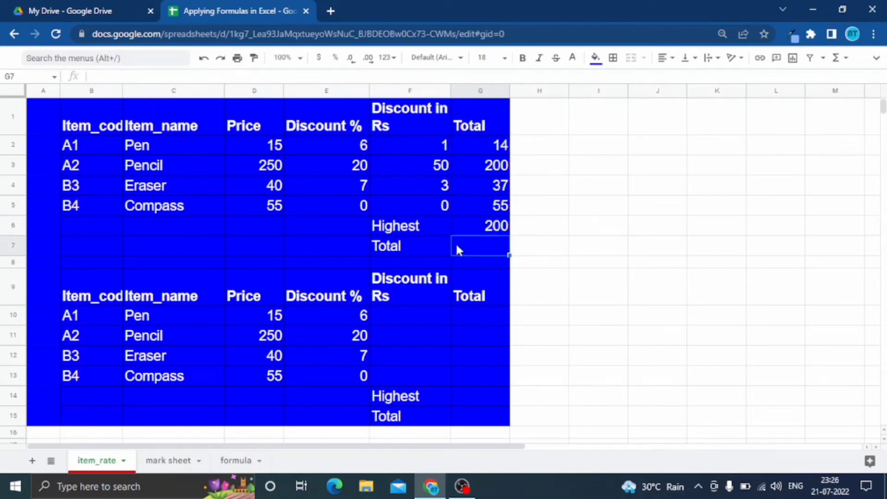
pyautogui.write('=')
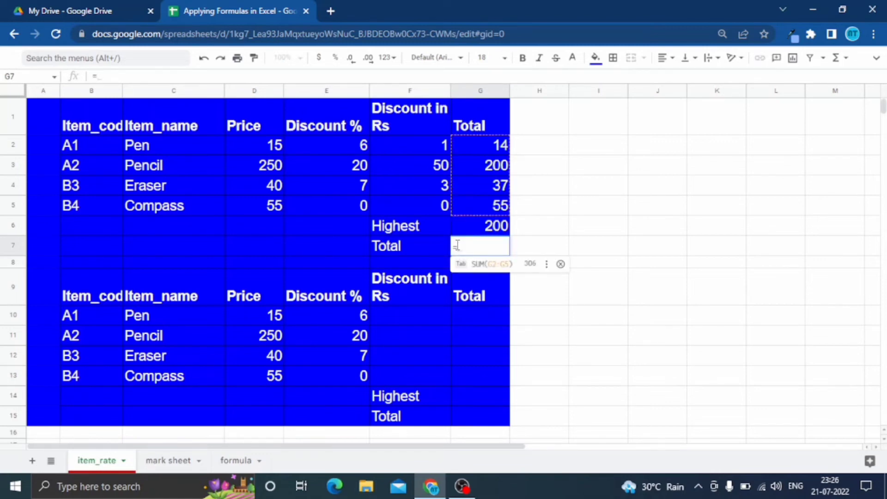
pyautogui.write('su')
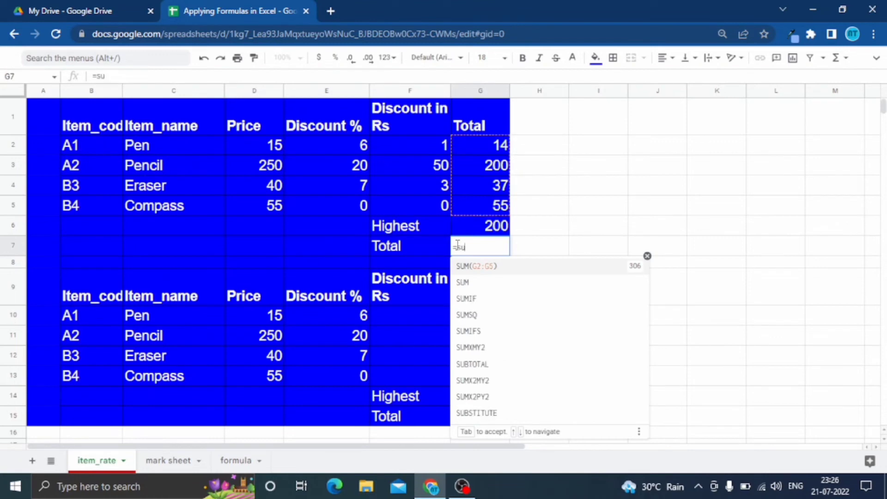
pyautogui.write('m')
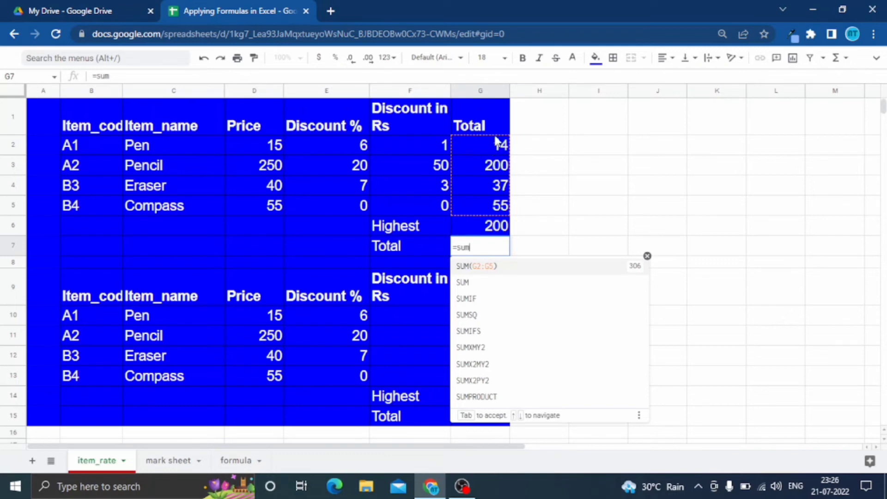
pyautogui.click(478, 167)
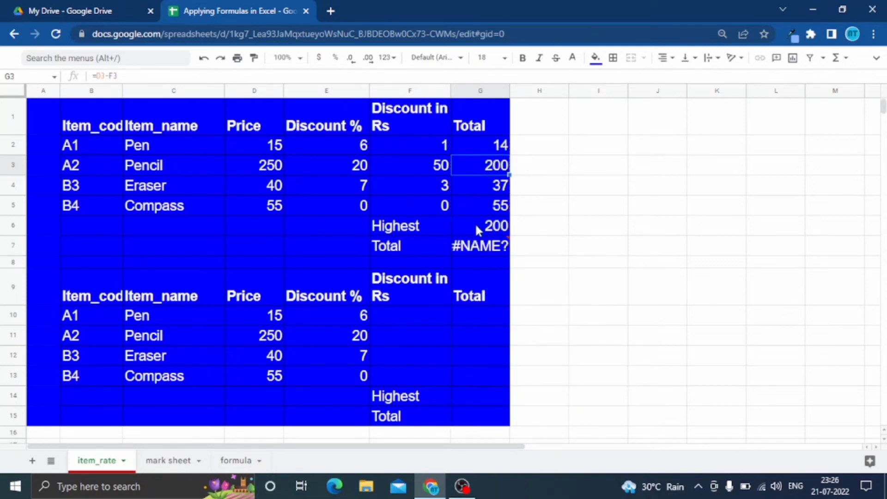
pyautogui.moveTo(469, 248)
pyautogui.press('Delete')
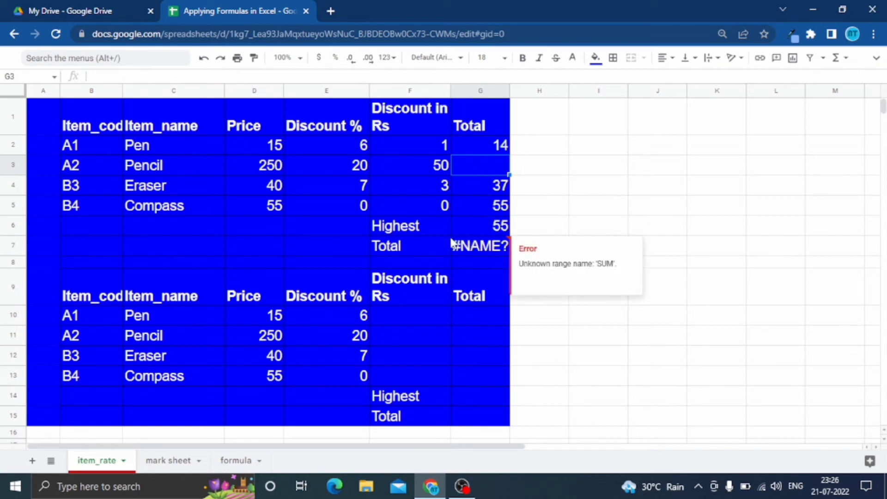
pyautogui.hotkey('ctrl', 'z')
# Step: Clear the incomplete formula in cell G7 and enter =sum(G2:G5) to add up the item totals
pyautogui.click(495, 248)
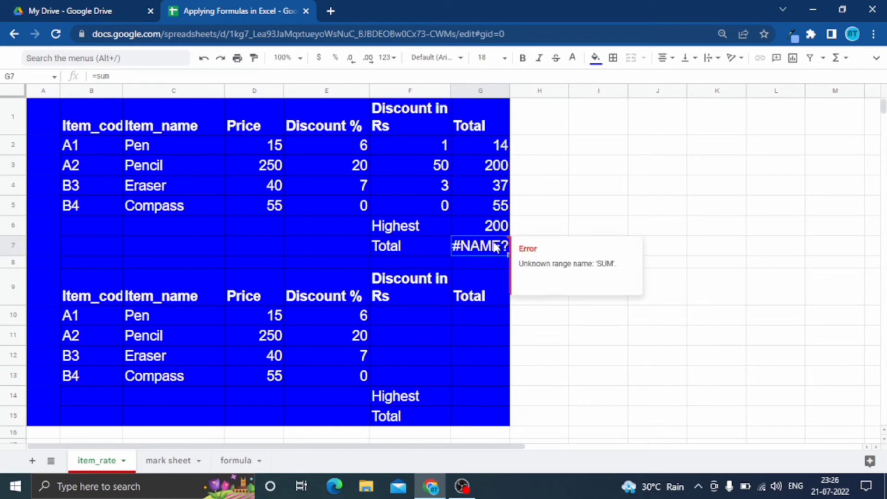
pyautogui.press('Delete')
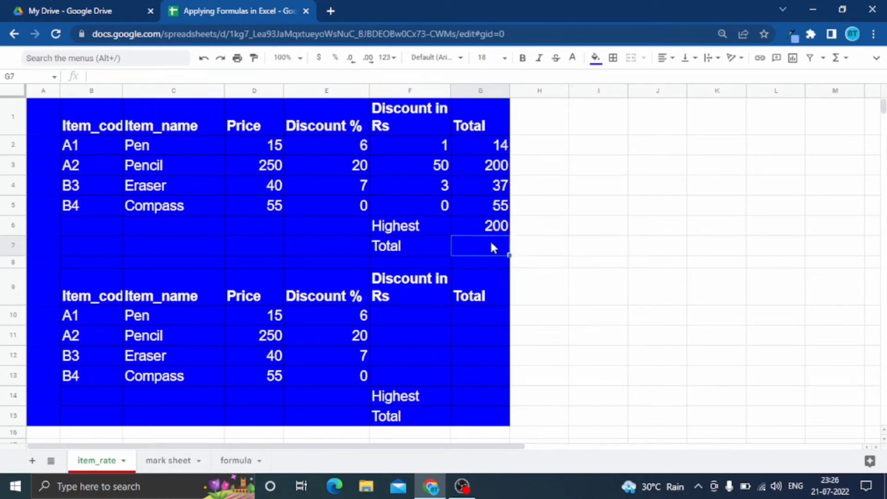
pyautogui.write('=s')
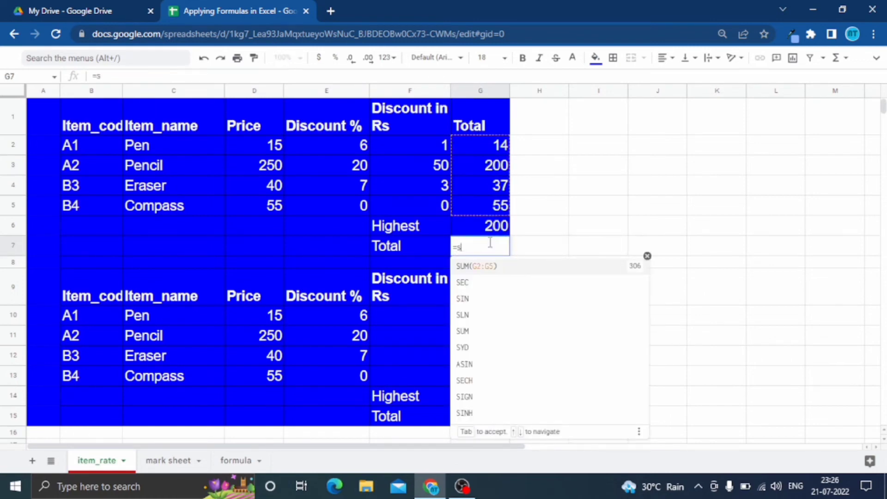
pyautogui.write('um')
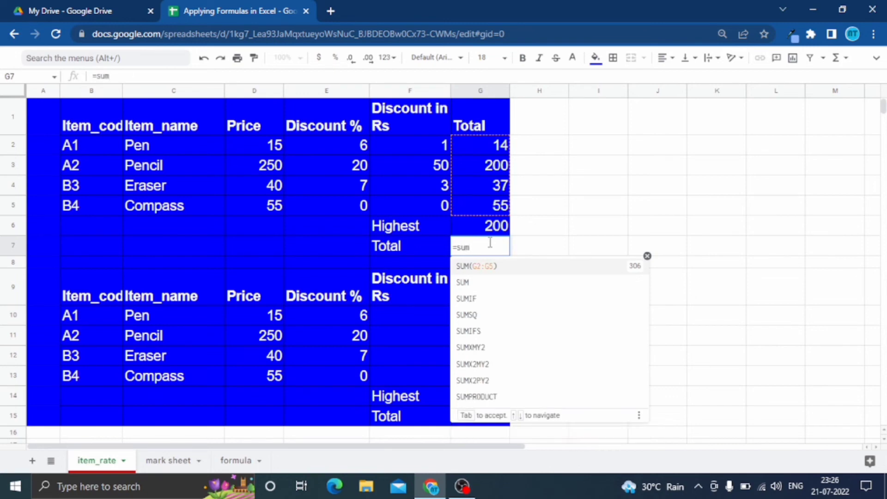
pyautogui.write('(')
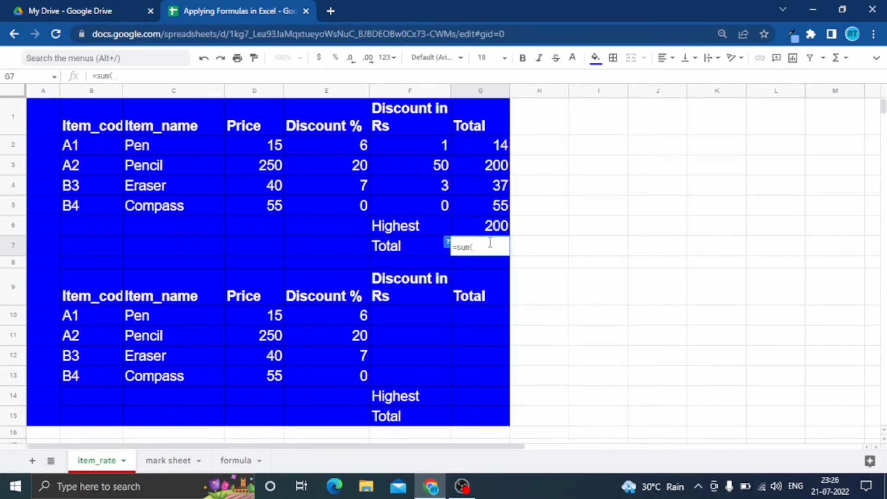
pyautogui.click(484, 145)
pyautogui.moveTo(483, 144); pyautogui.dragTo(488, 207)
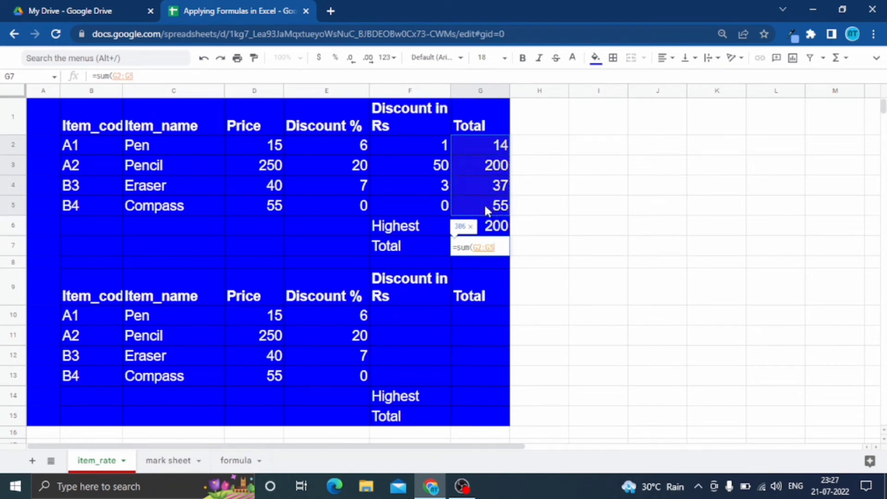
pyautogui.write(')')
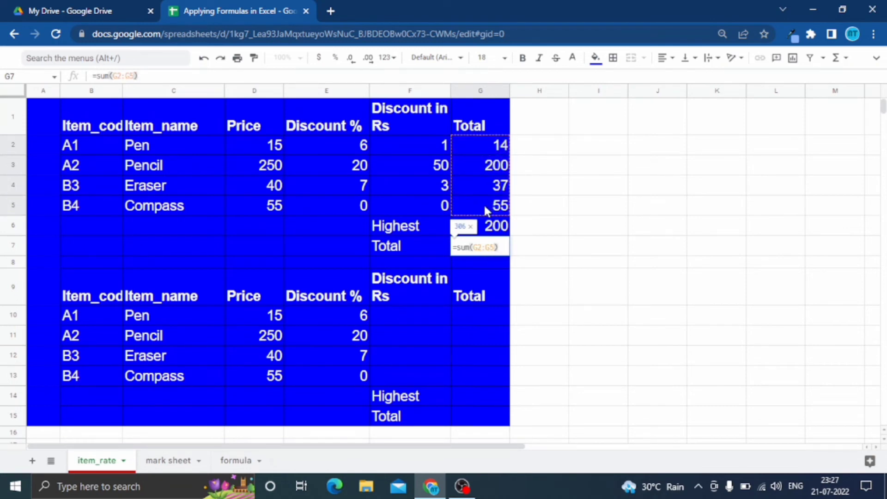
pyautogui.press('Return')
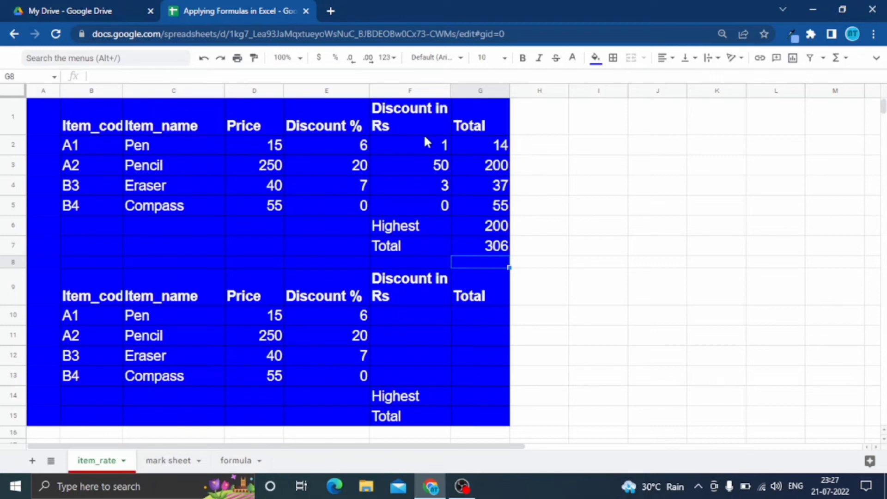
# Step: Review the discounts in F2:F5, the item totals in G2:G5, and the Highest and Total formulas in G6 and G7
pyautogui.moveTo(425, 146); pyautogui.dragTo(429, 207)
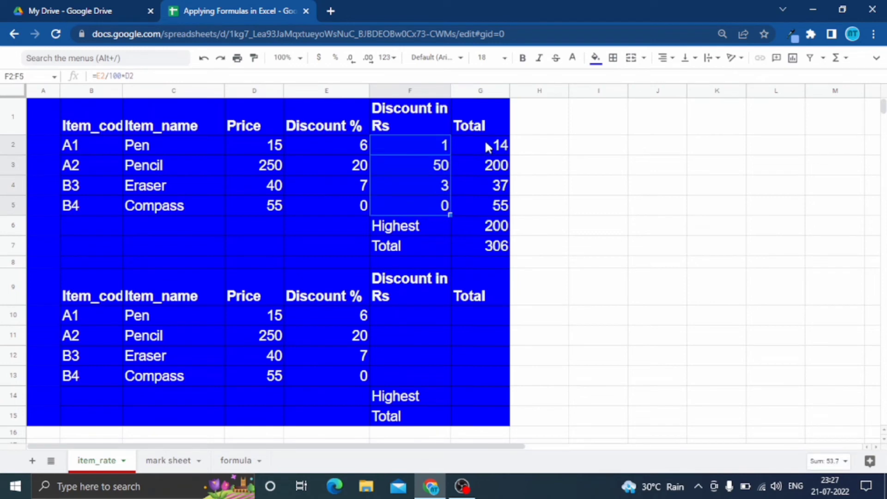
pyautogui.moveTo(484, 140); pyautogui.dragTo(488, 214)
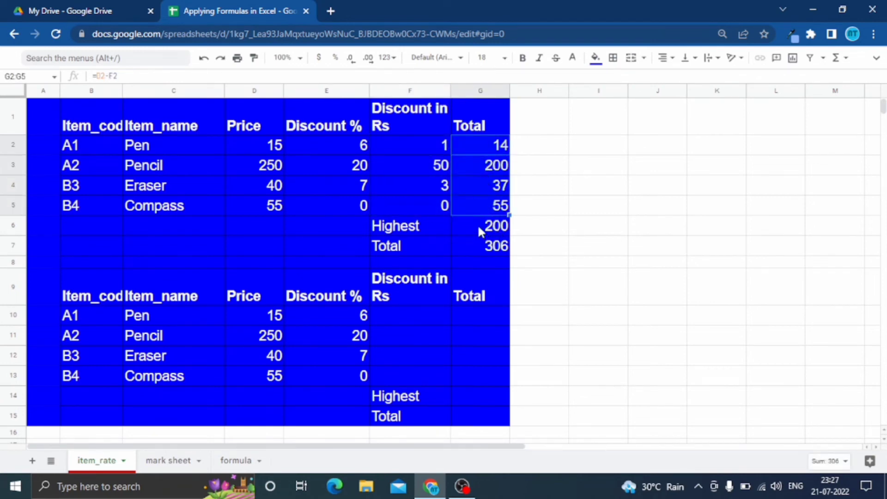
pyautogui.click(479, 231)
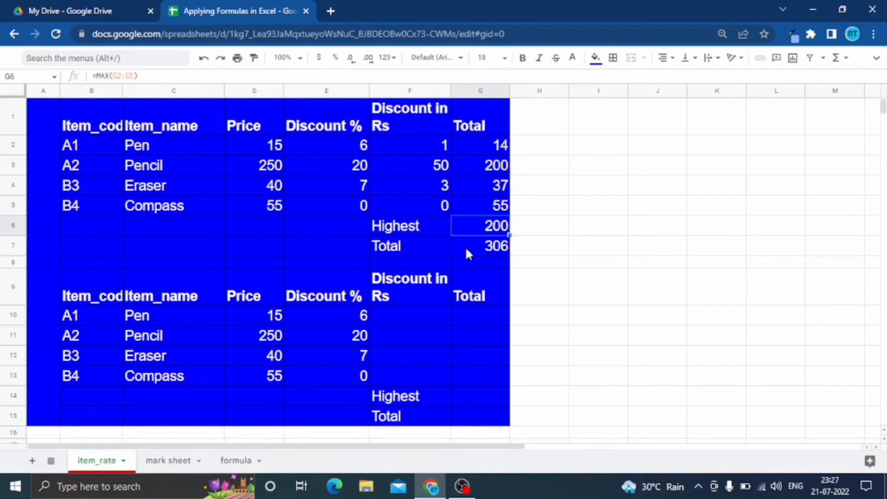
pyautogui.click(470, 248)
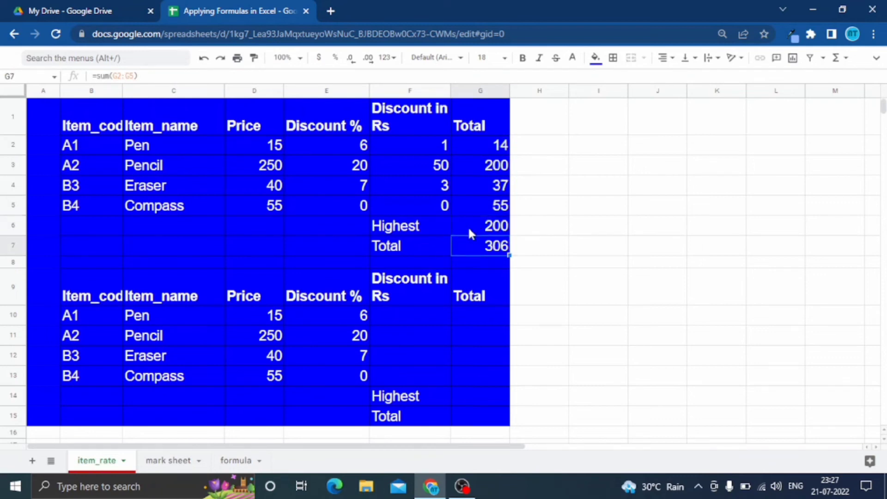
pyautogui.click(468, 232)
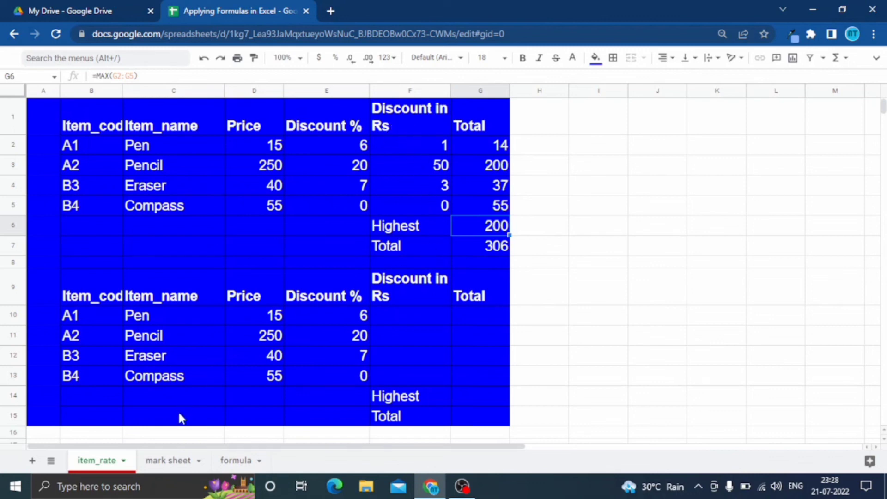
# Step: View the mark sheet worksheet and return to the item_rate worksheet
pyautogui.click(167, 462)
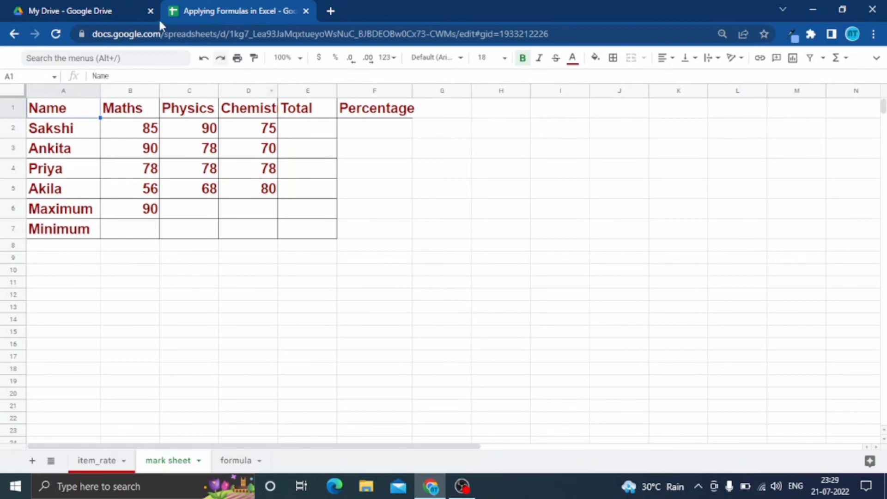
pyautogui.click(96, 459)
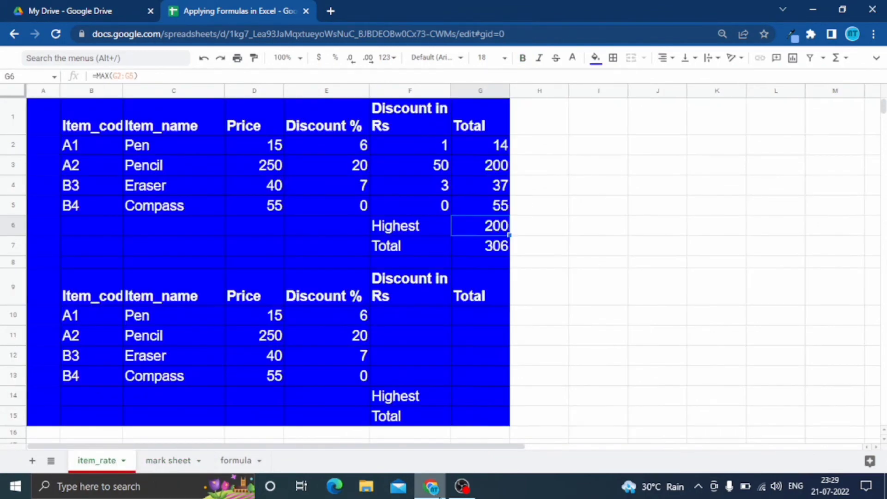
pyautogui.click(462, 486)
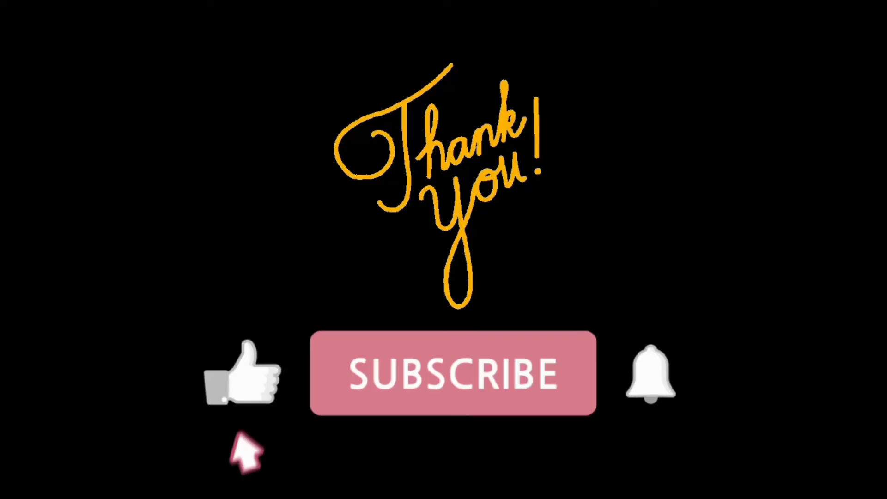